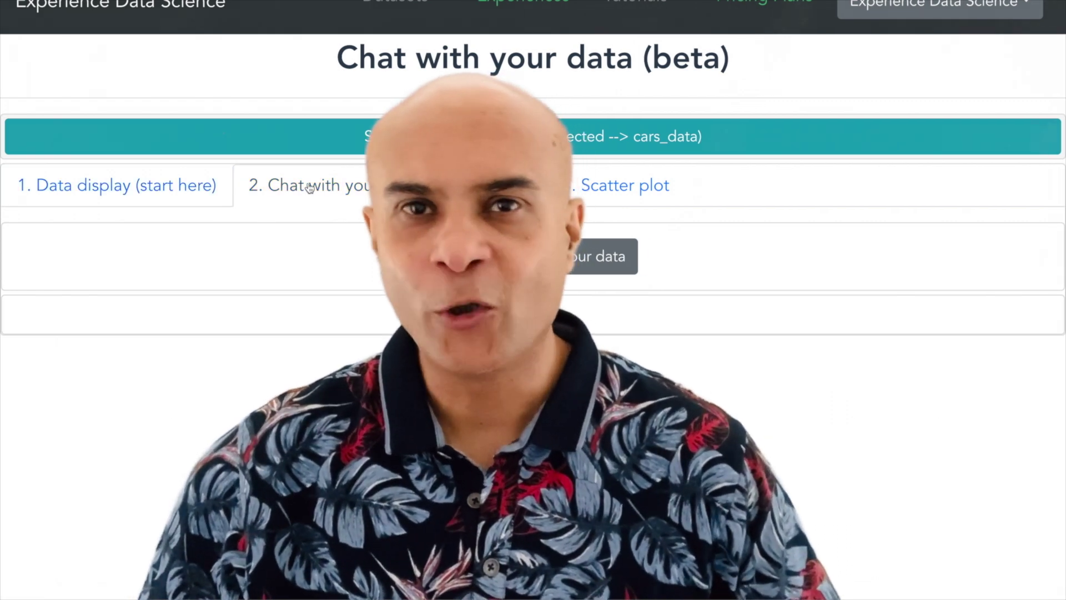
Ask Chat with your data 'how many records are', then accept the answer and close the chart settings
left_click(616, 257)
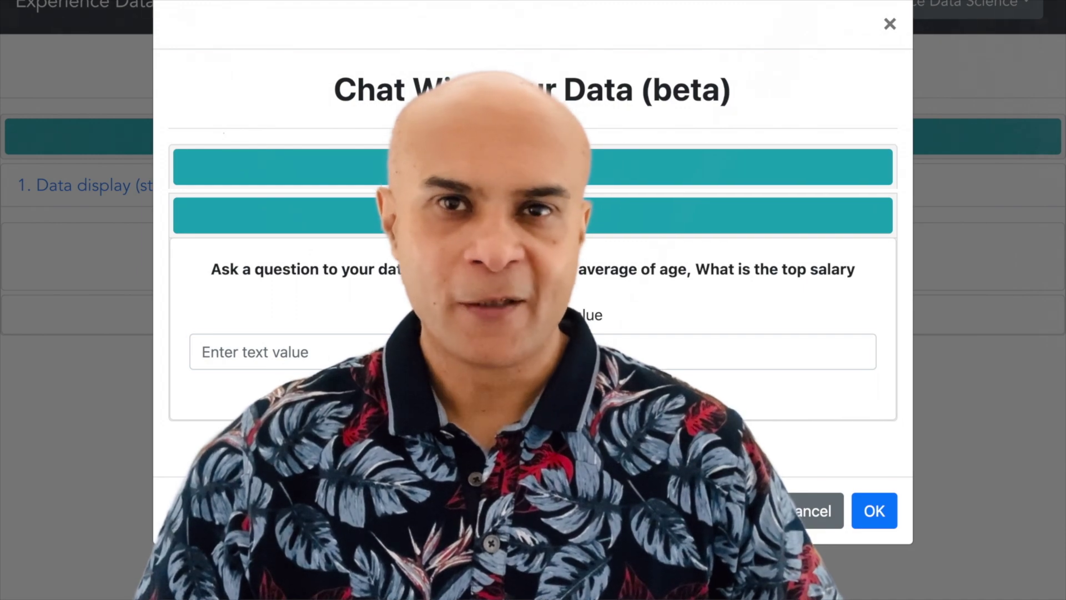
left_click(256, 352)
type("how many records are the")
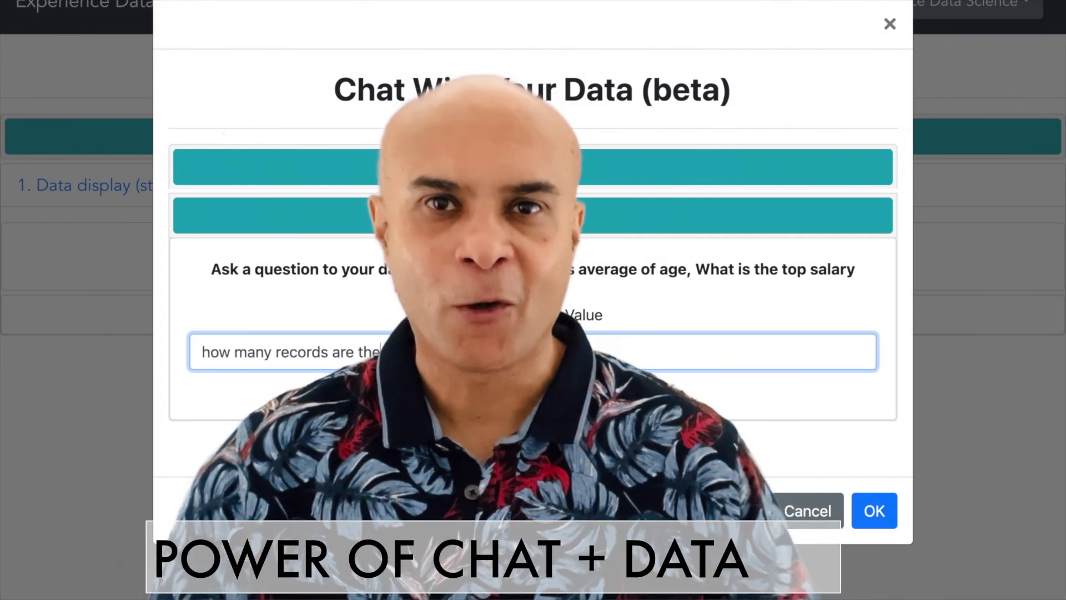
key("Return")
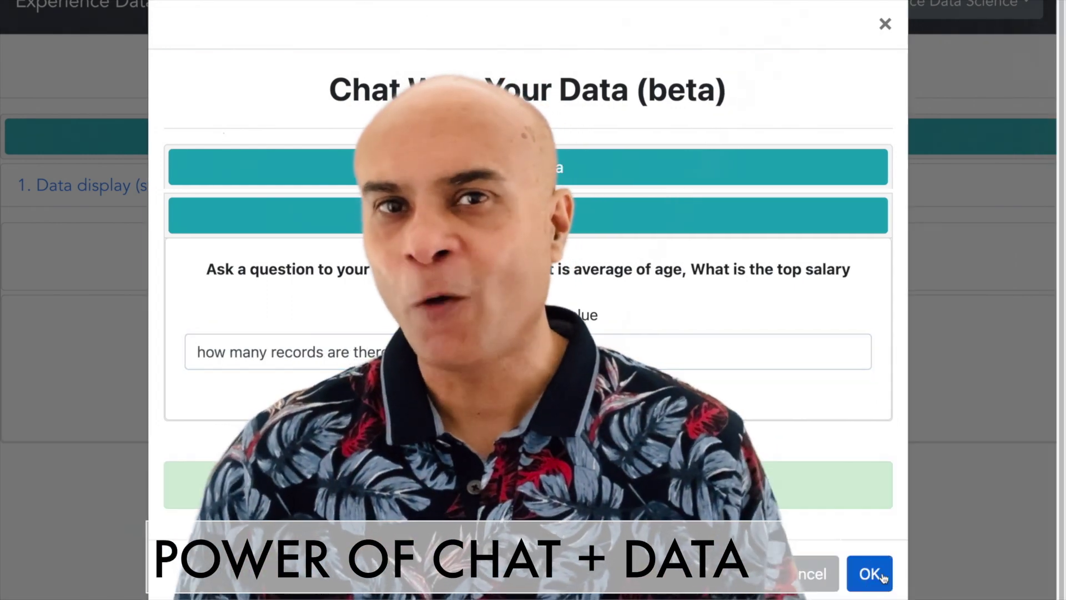
left_click(876, 572)
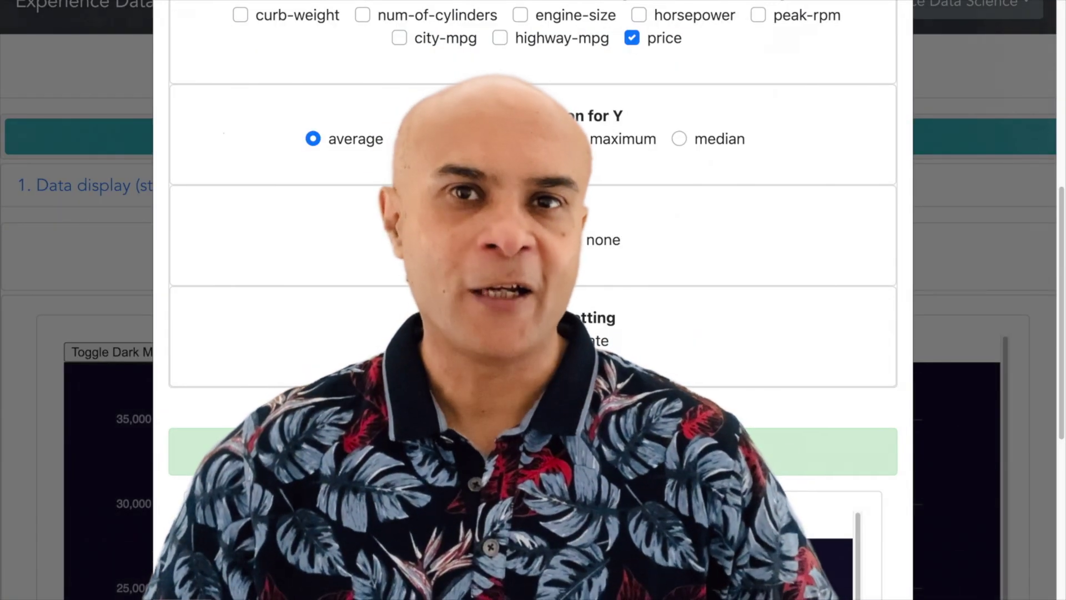
scroll(900, 502, "down", 8)
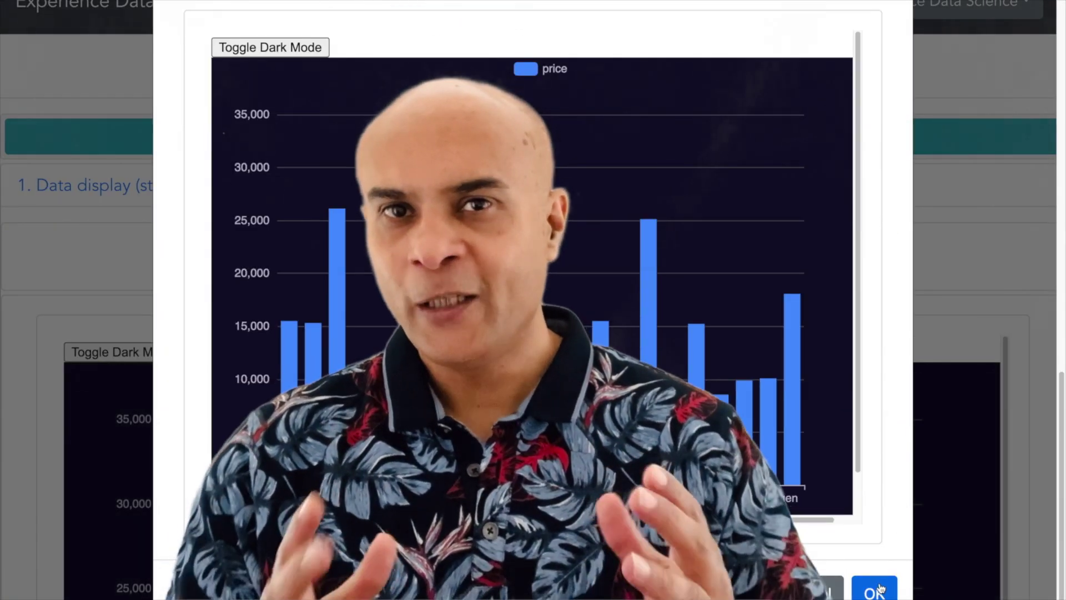
left_click(880, 588)
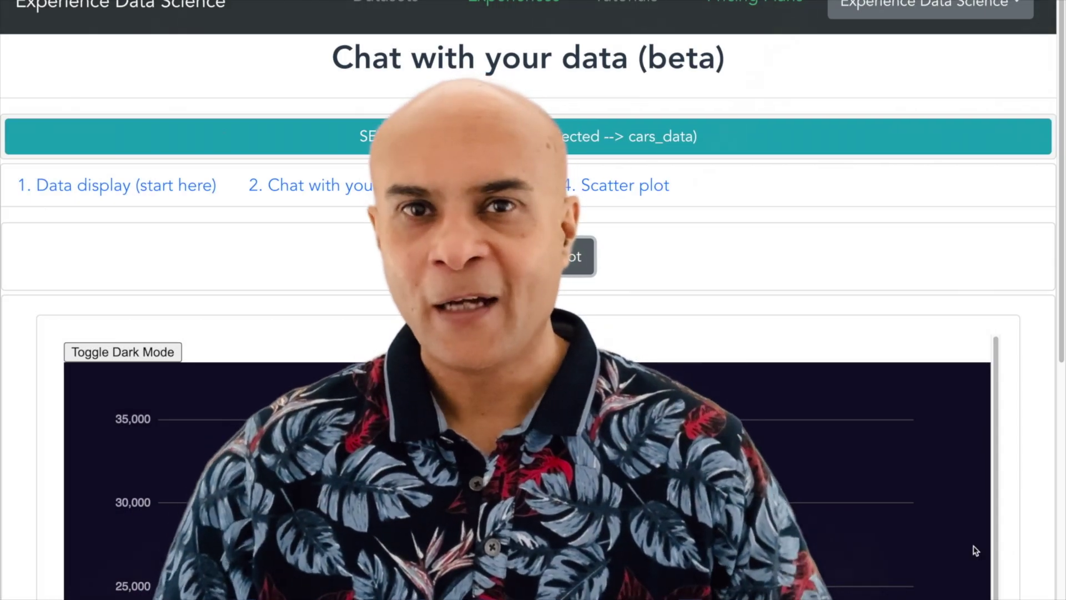
scroll(1061, 538, "down", 1)
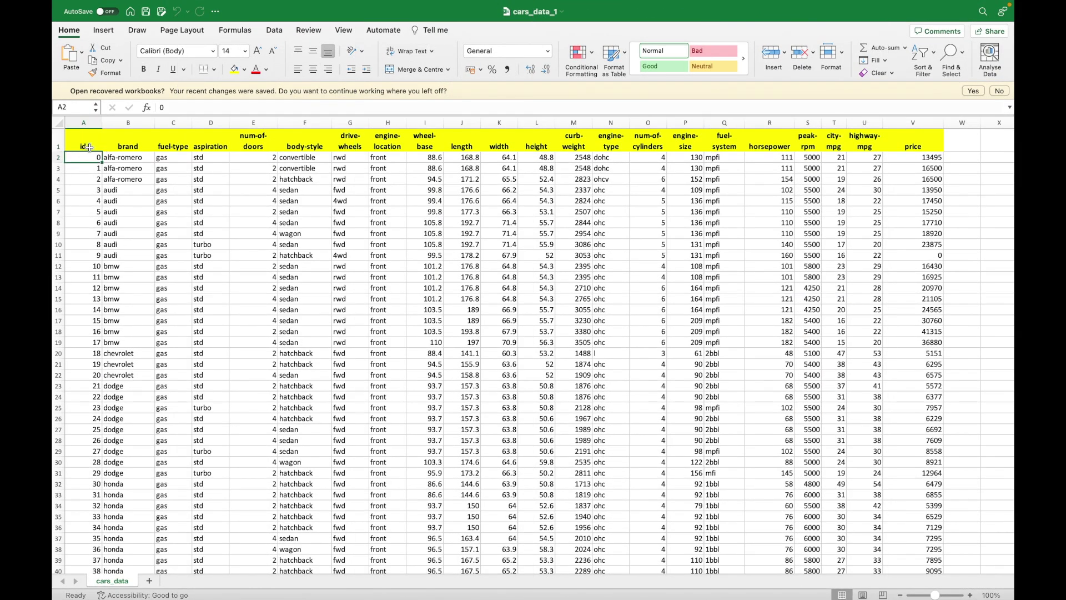
left_click(90, 145)
left_click_drag(89, 145, 903, 177)
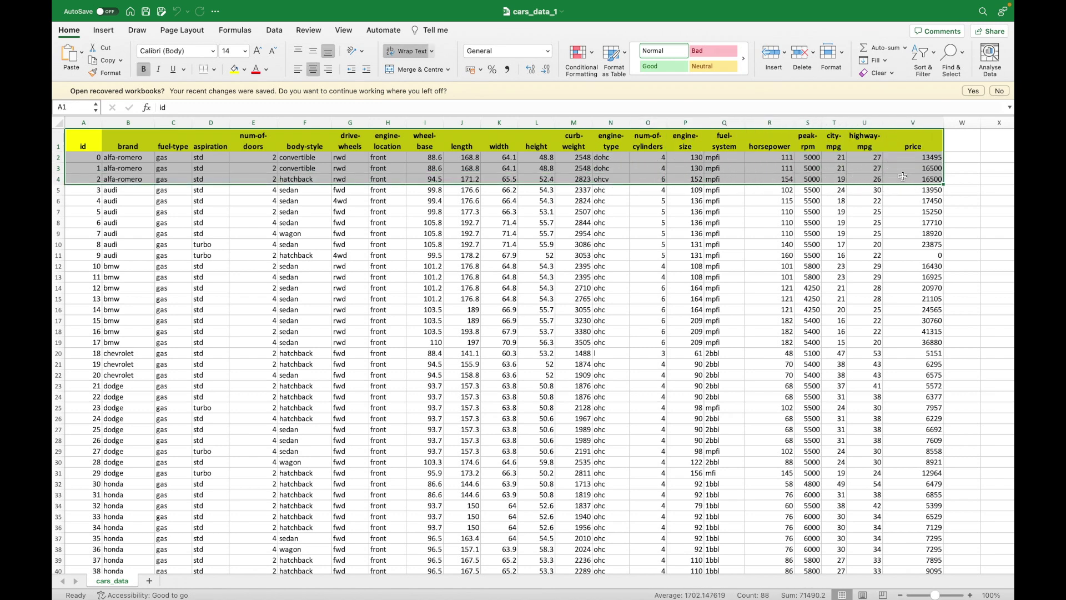
left_click(903, 176)
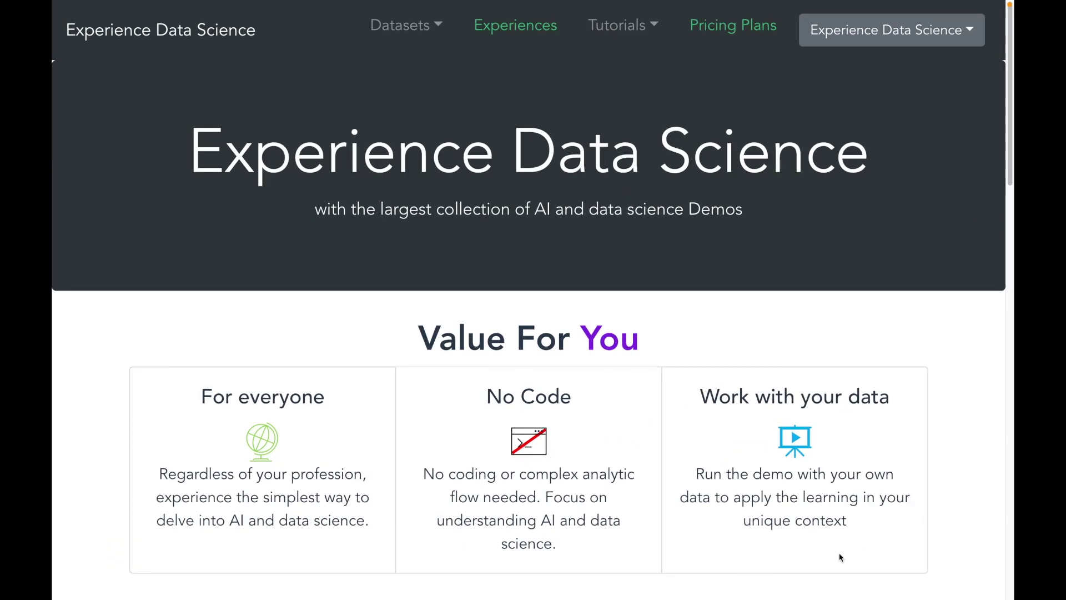
Scroll down to Latest Experiences and start the hands-on Chat with your data experience
scroll(841, 556, "down", 1)
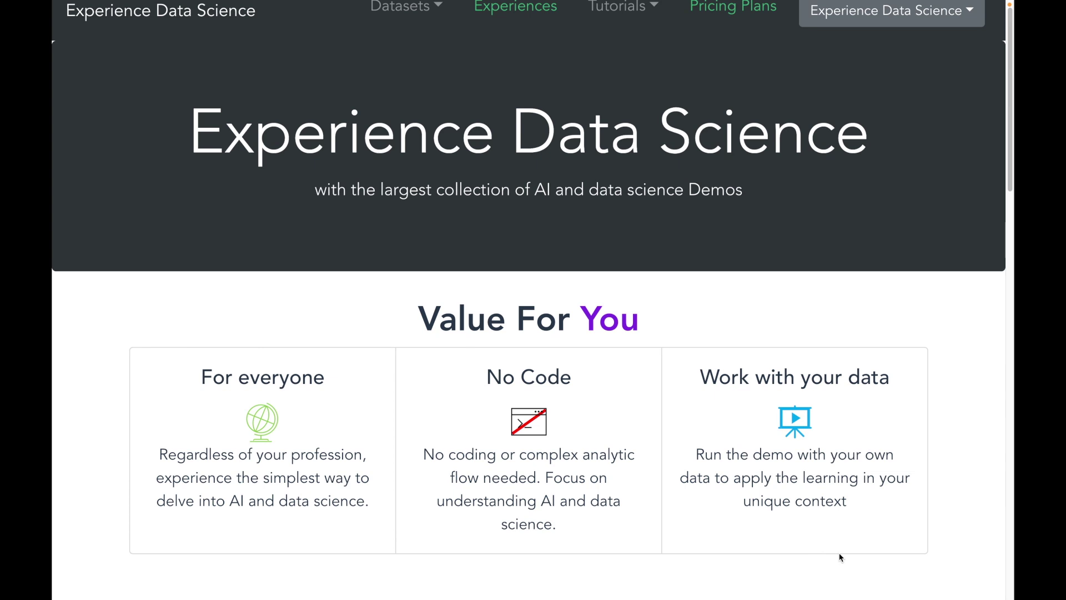
scroll(840, 557, "down", 6)
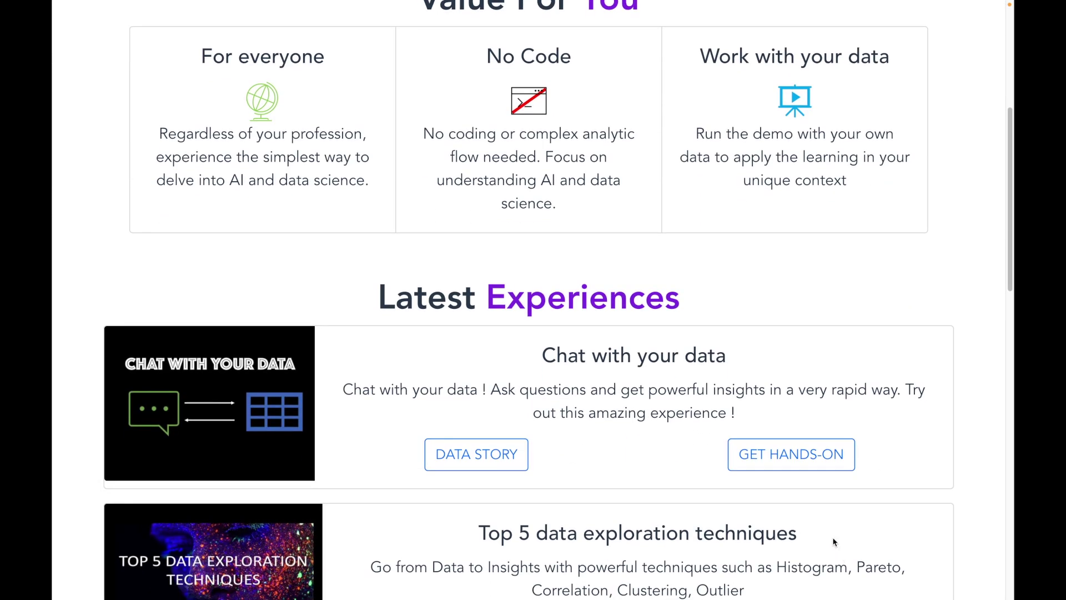
left_click(800, 463)
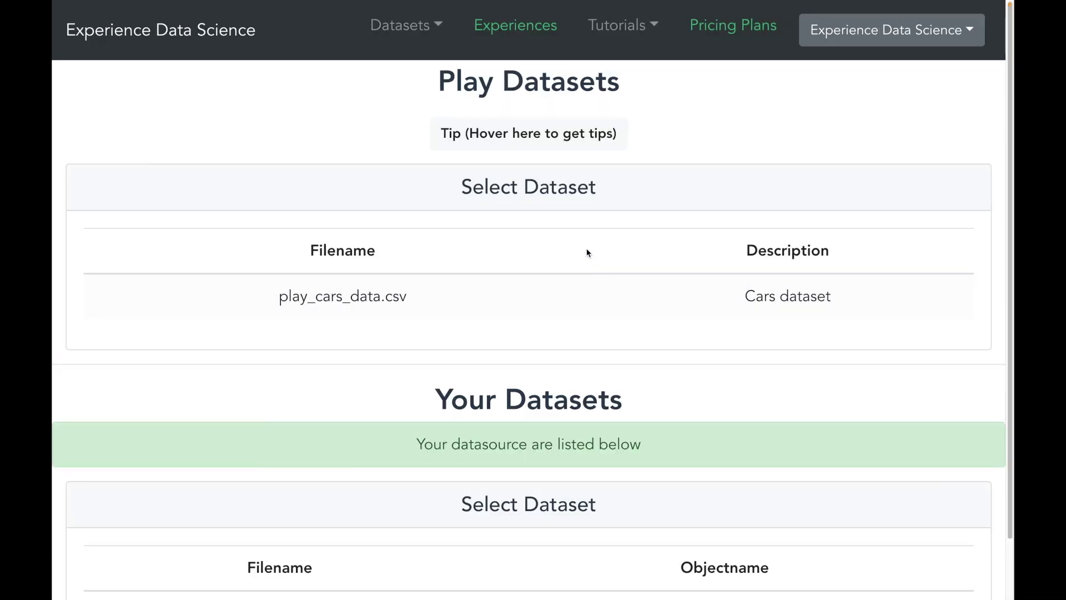
Select the play_cars_data.csv sample and choose to add a new dataset Using Copy/Paste
mouse_move(516, 142)
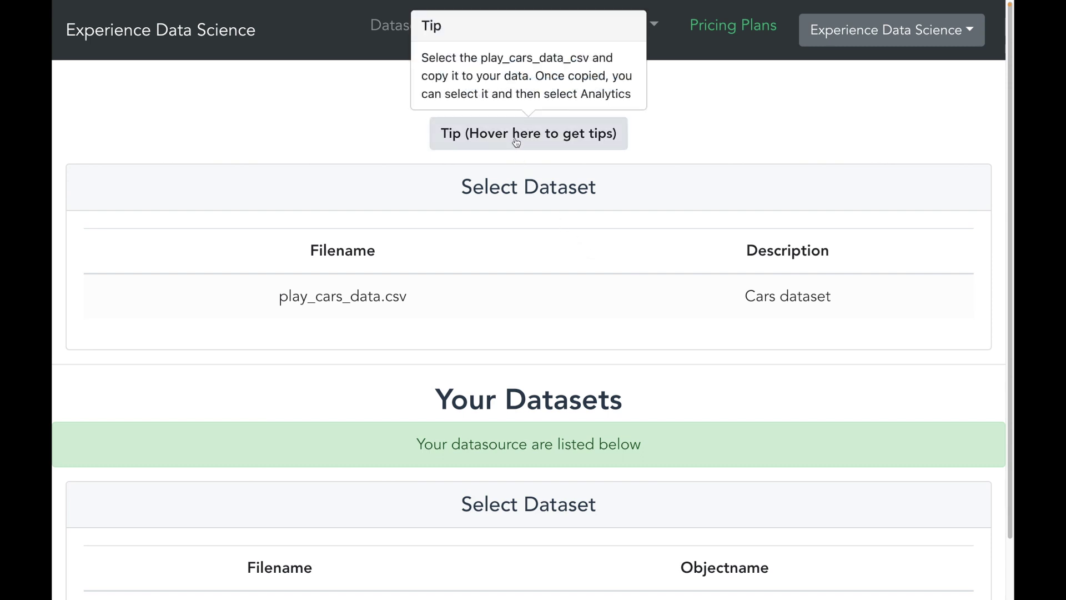
left_click(389, 296)
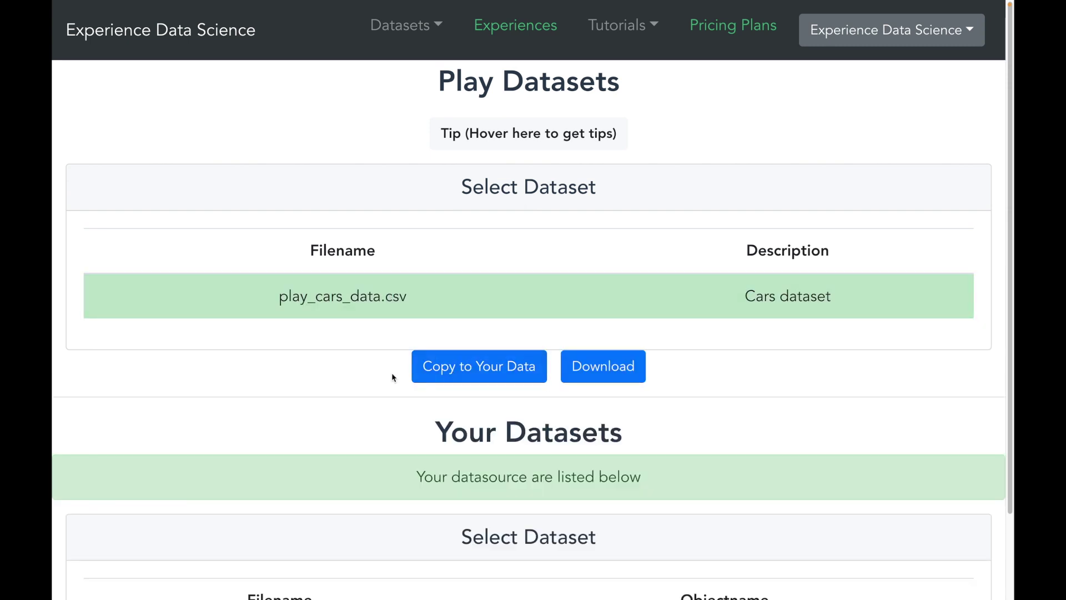
scroll(343, 377, "down", 2)
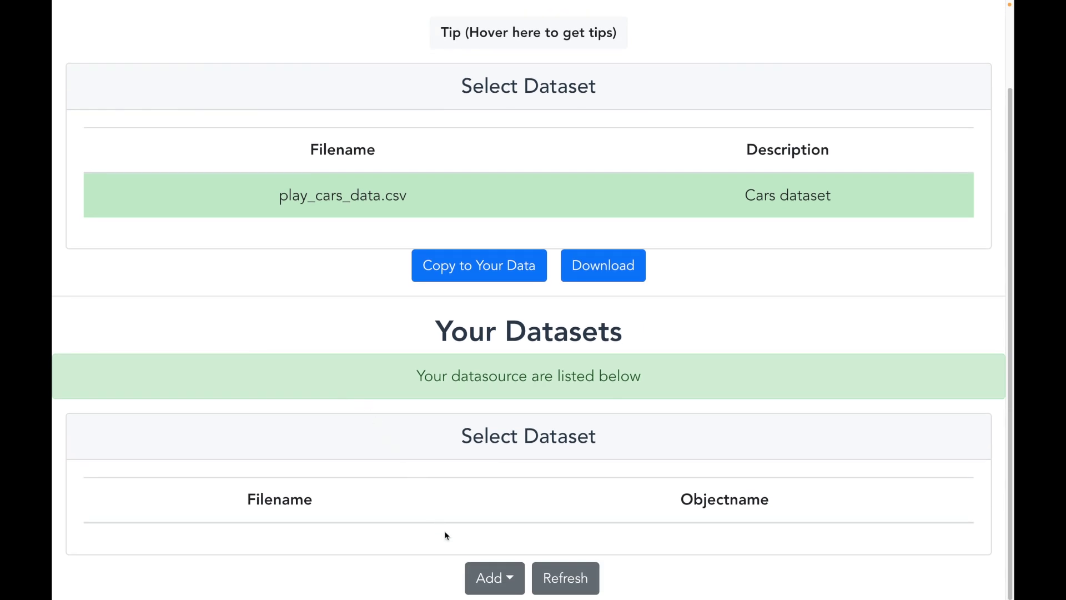
left_click(510, 583)
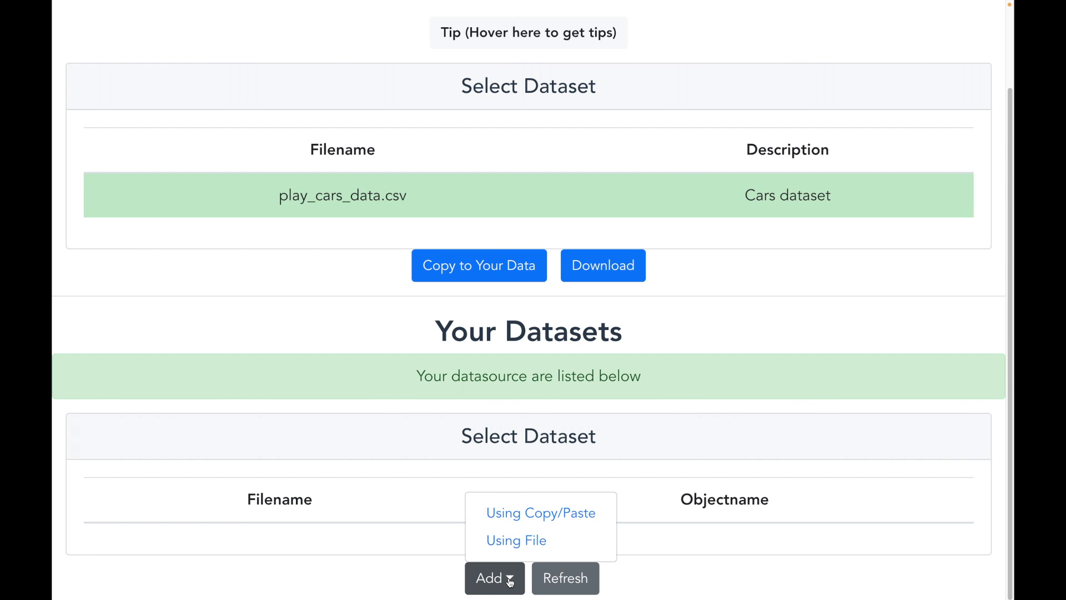
left_click(488, 510)
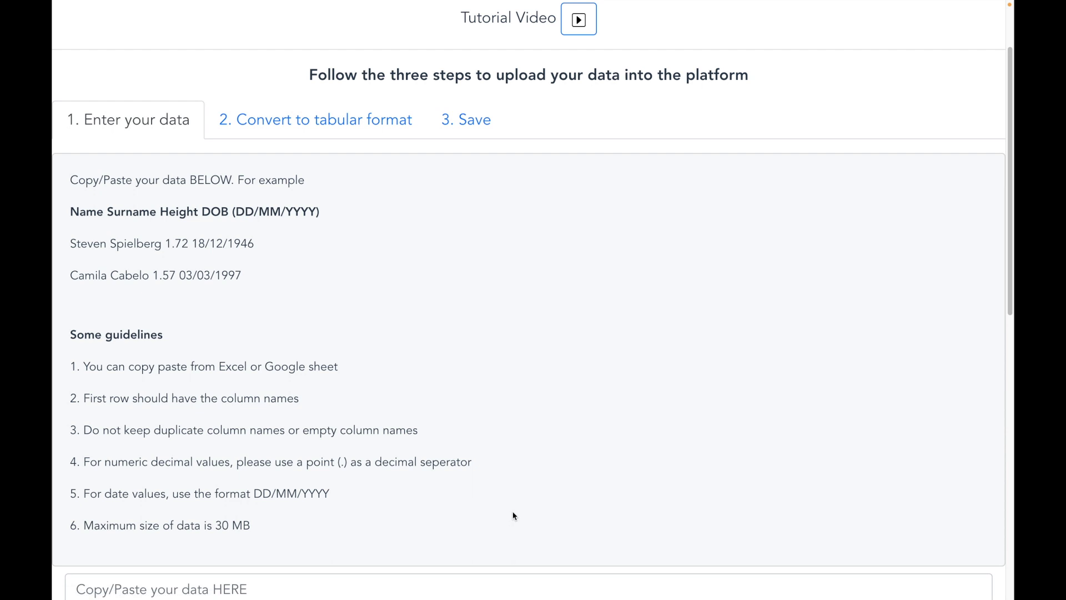
Copy all the car data from the Excel sheet into the web page's paste box
scroll(490, 502, "down", 3)
key("super+Tab")
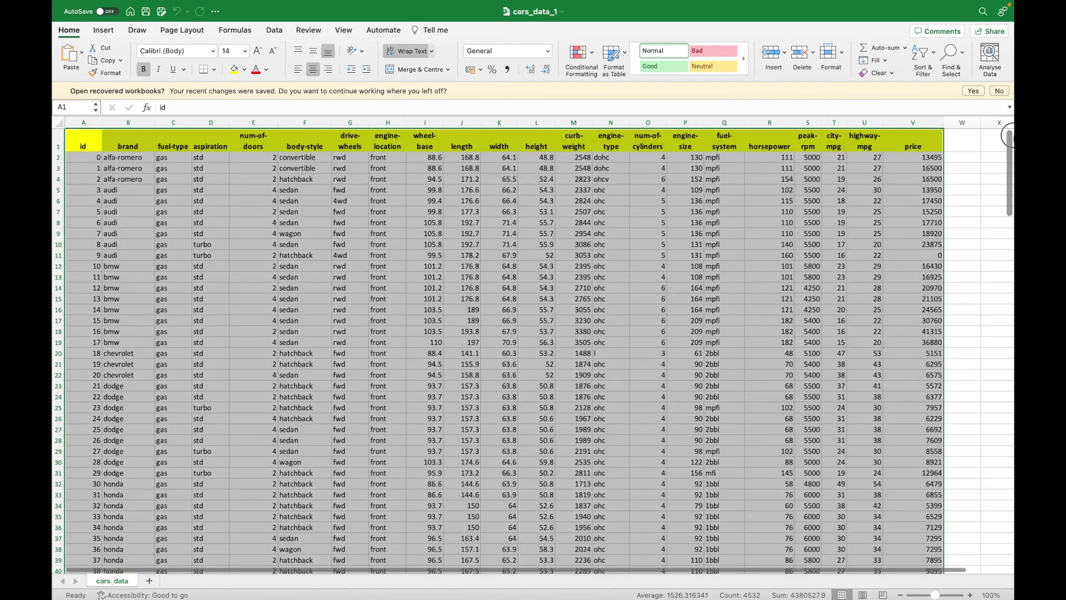
key("super+c")
key("super+Tab")
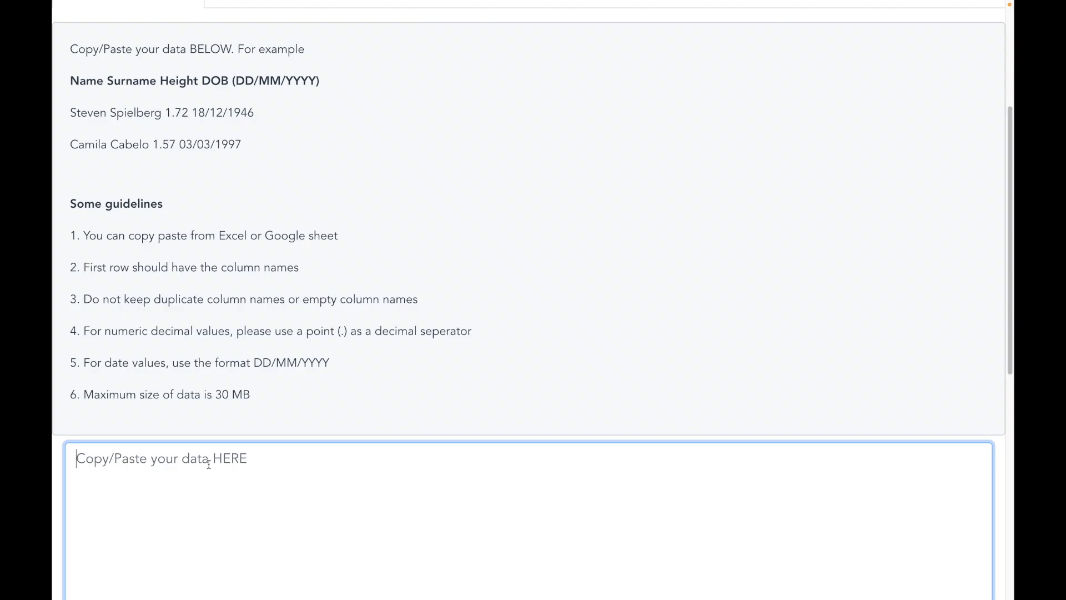
key("super+v")
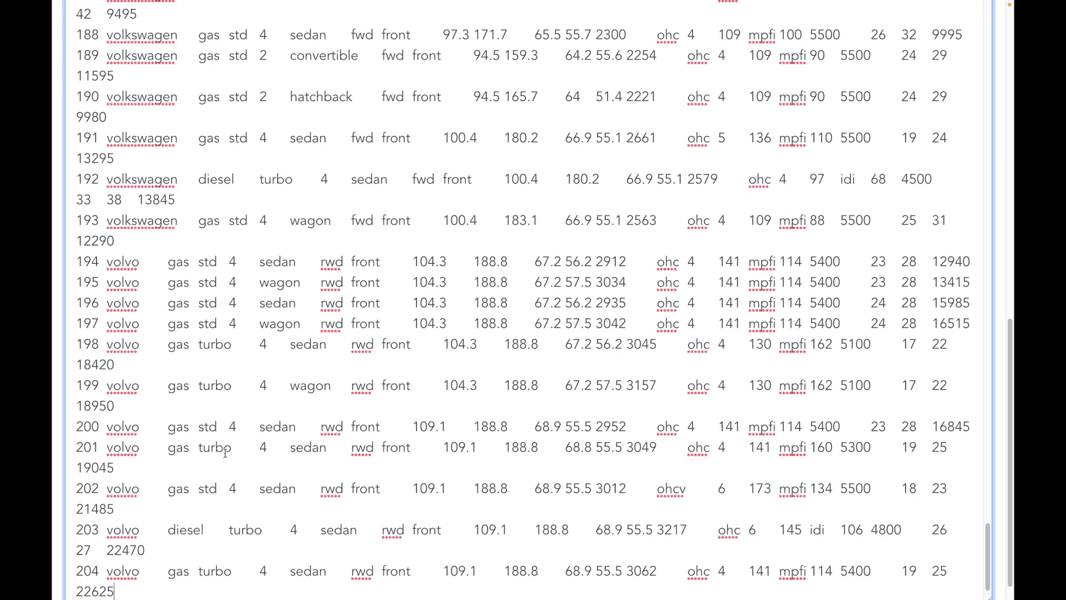
scroll(225, 454, "up", 15)
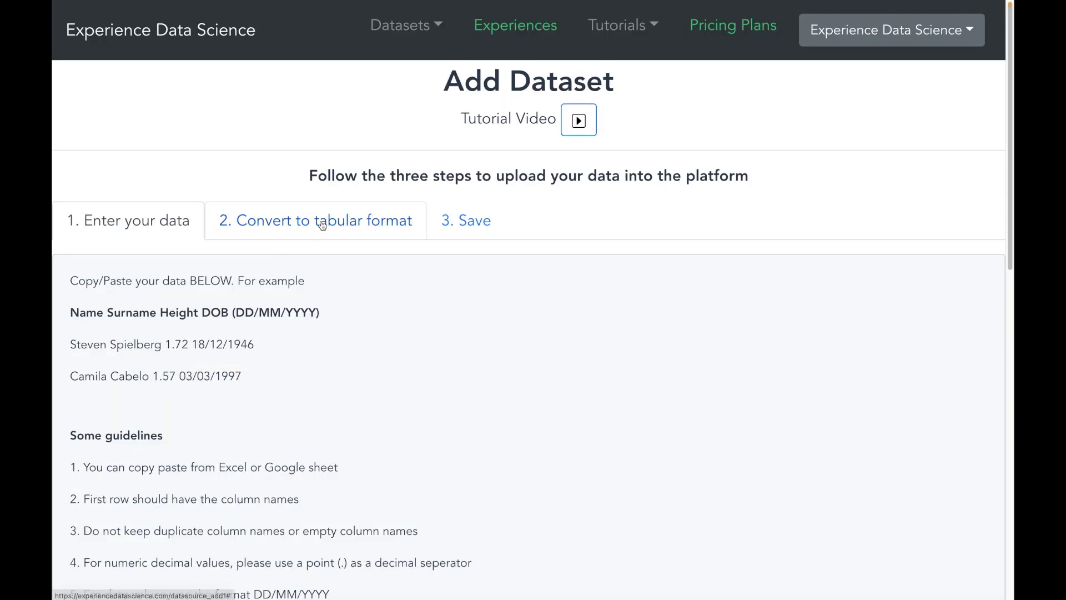
Convert the pasted data to tabular format and save it as 'cars_data'
left_click(322, 225)
left_click(458, 372)
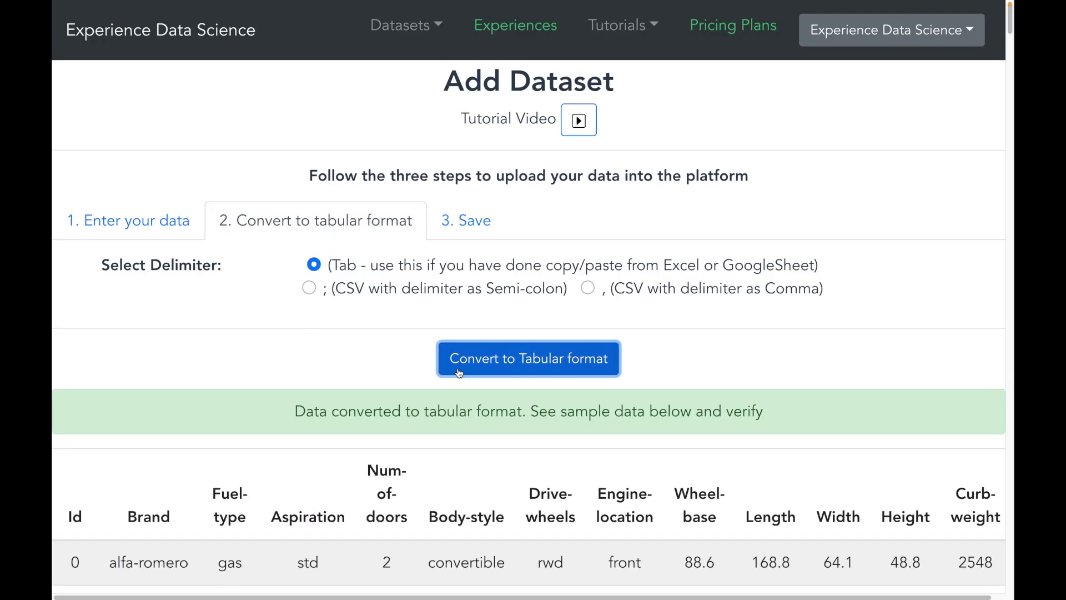
left_click(465, 221)
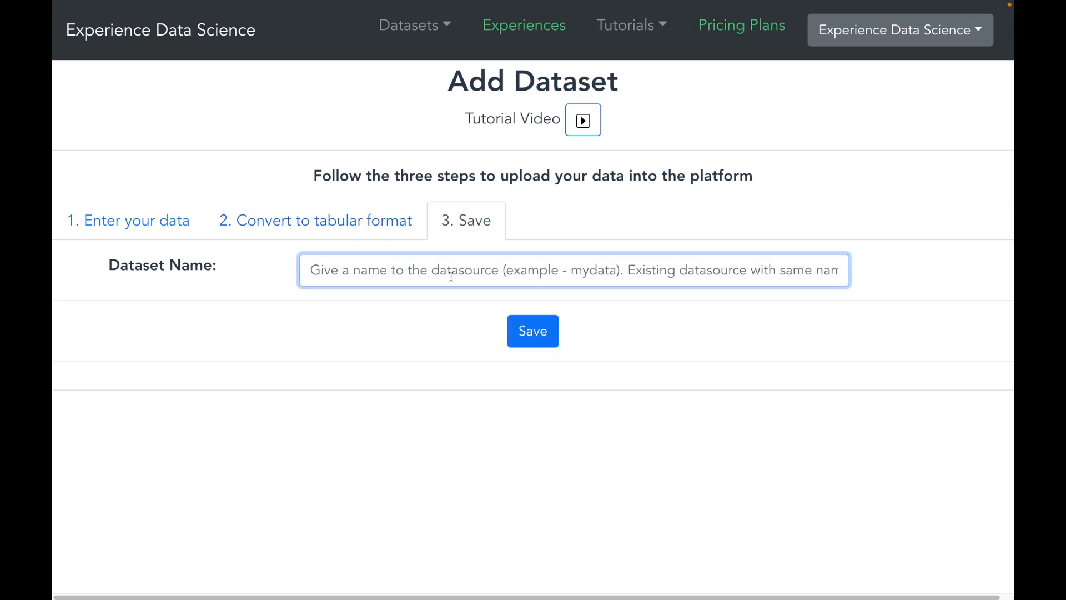
type("cars_data")
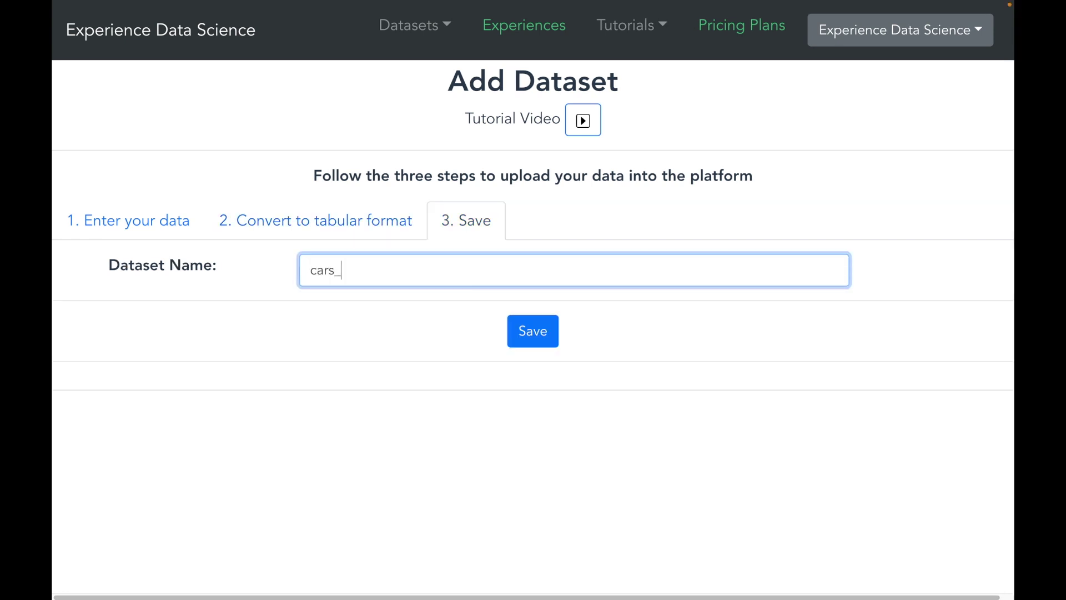
left_click(522, 345)
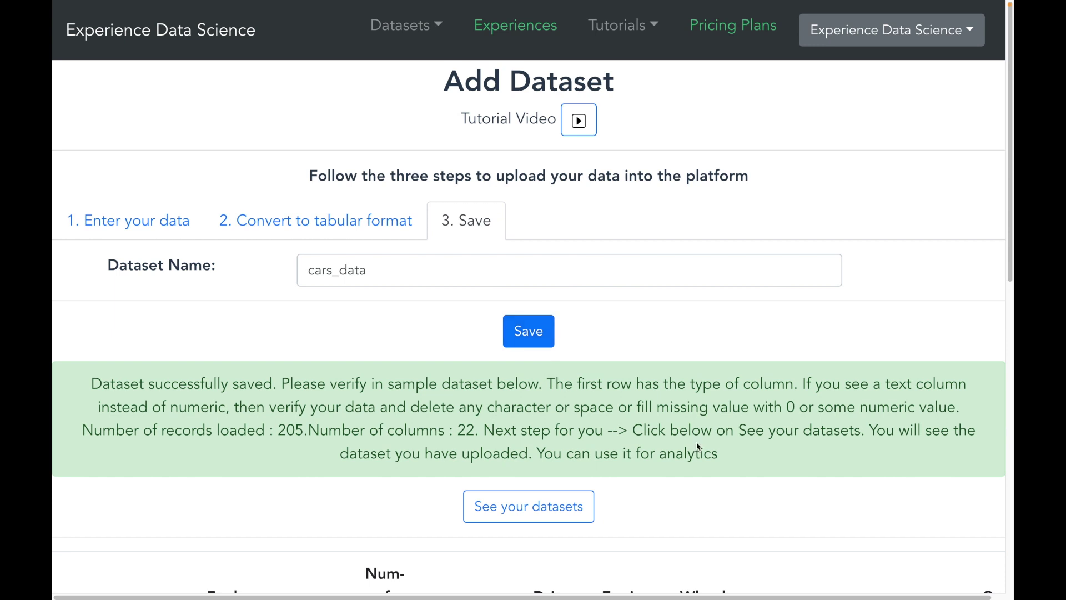
scroll(696, 444, "down", 3)
Select the cars_data dataset from Your Datasets and open its analytics
left_click(528, 359)
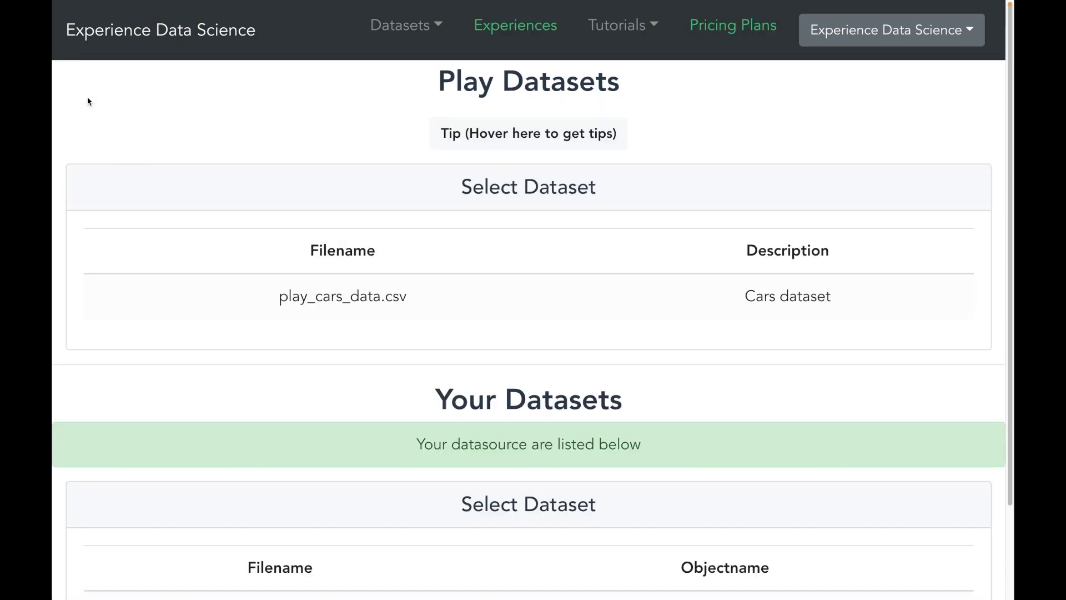
scroll(133, 351, "down", 2)
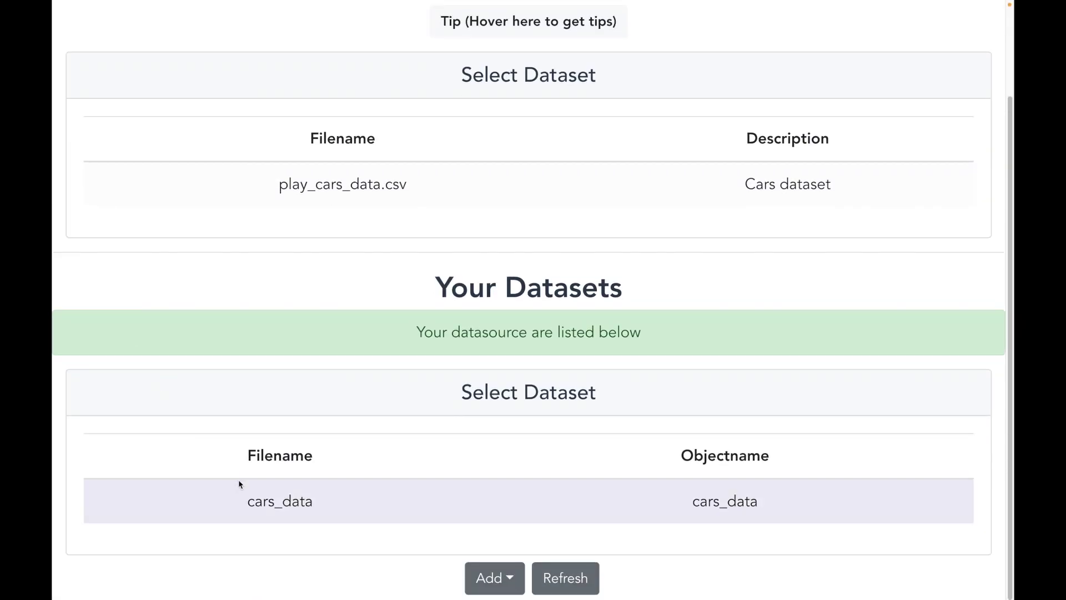
left_click(256, 494)
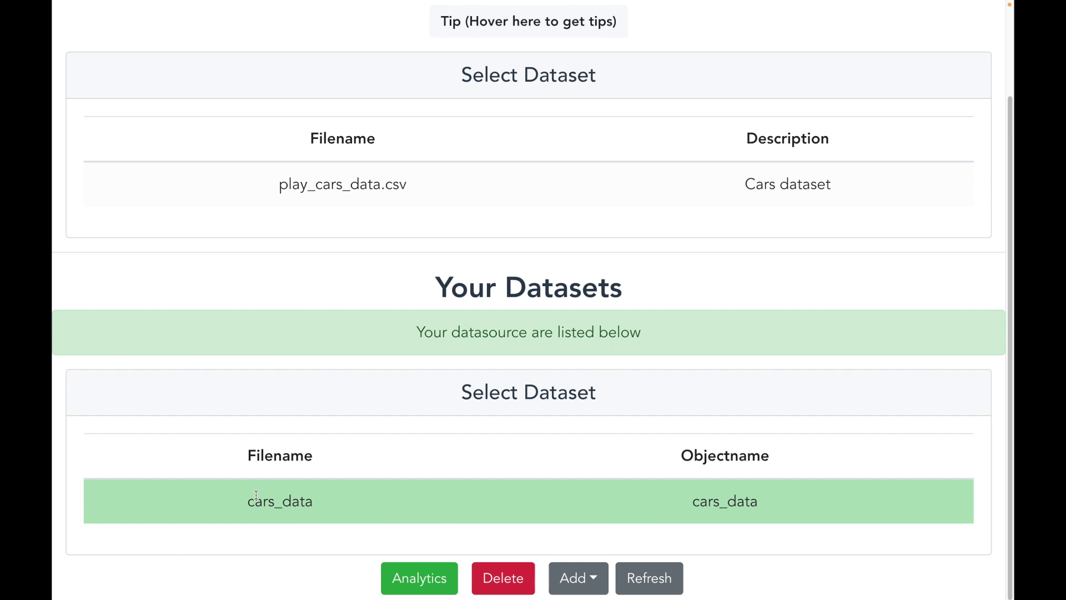
left_click(393, 588)
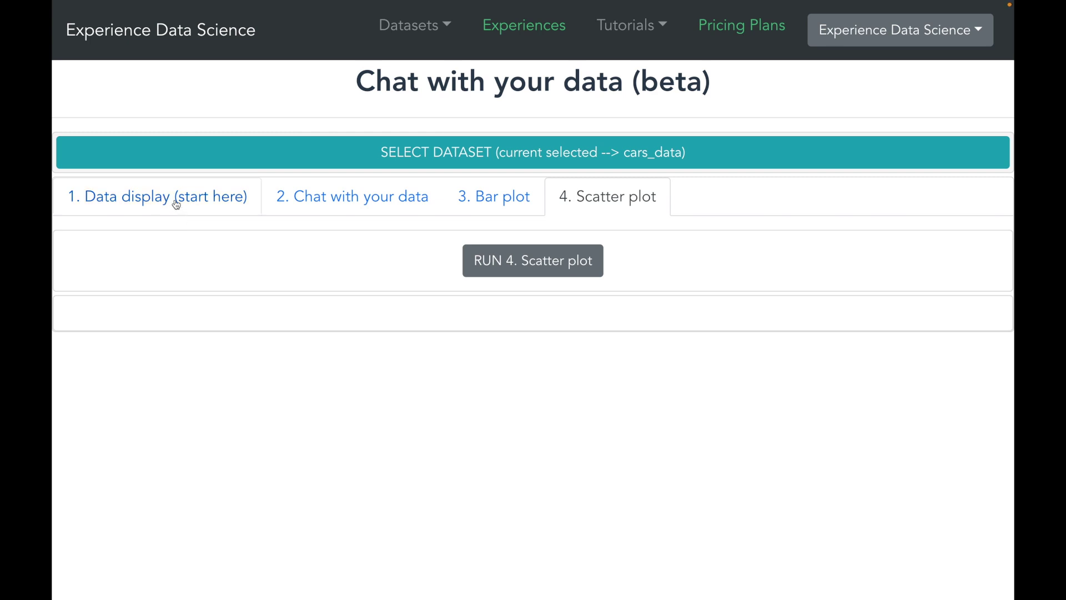
Display the first 10 cars_data records with all columns as sharable output
left_click(175, 202)
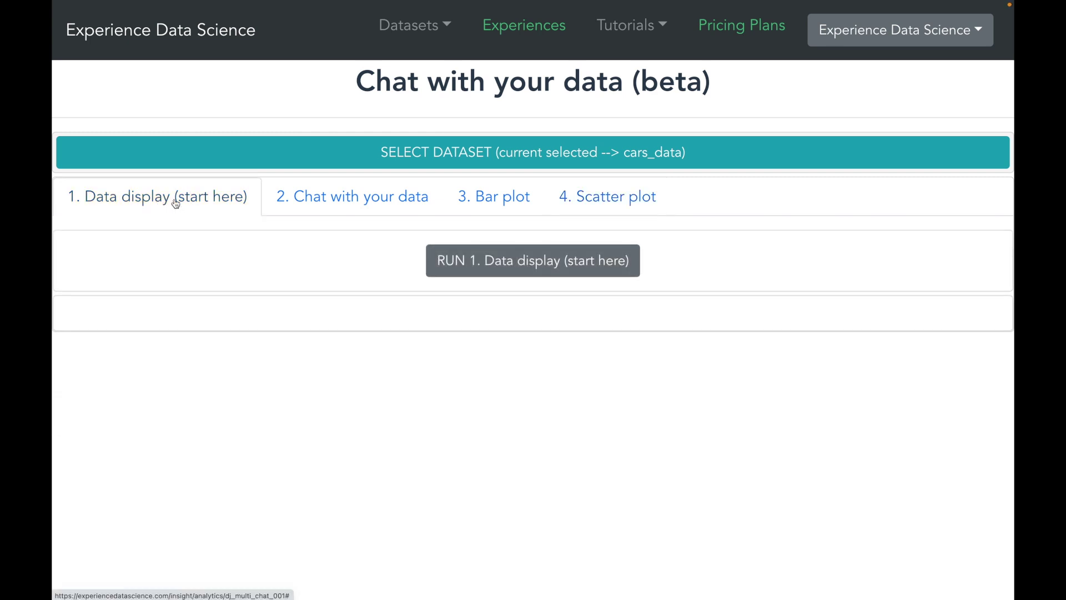
left_click(469, 271)
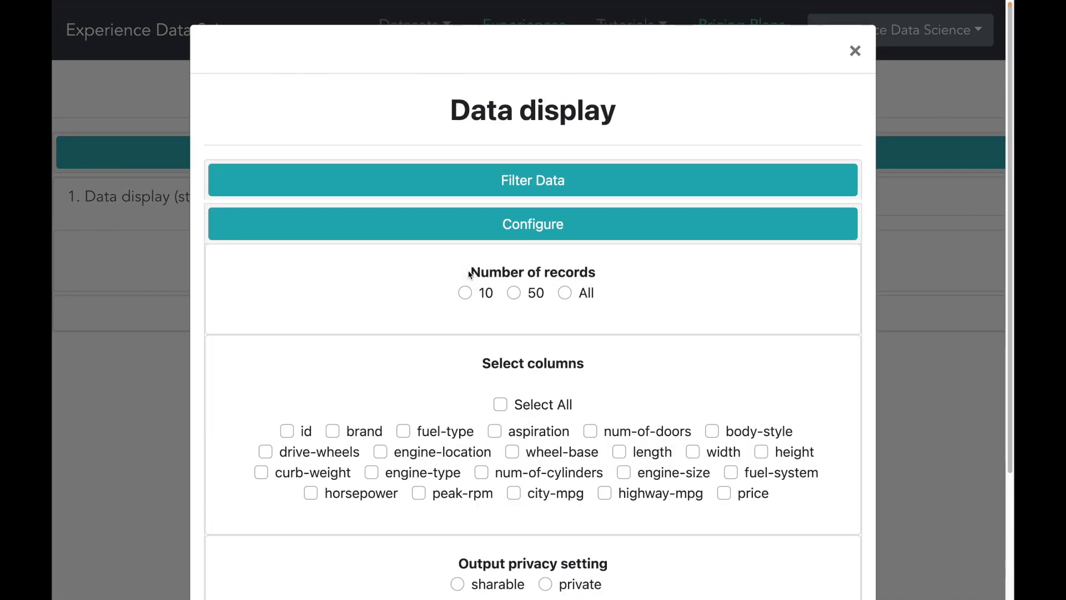
left_click(466, 292)
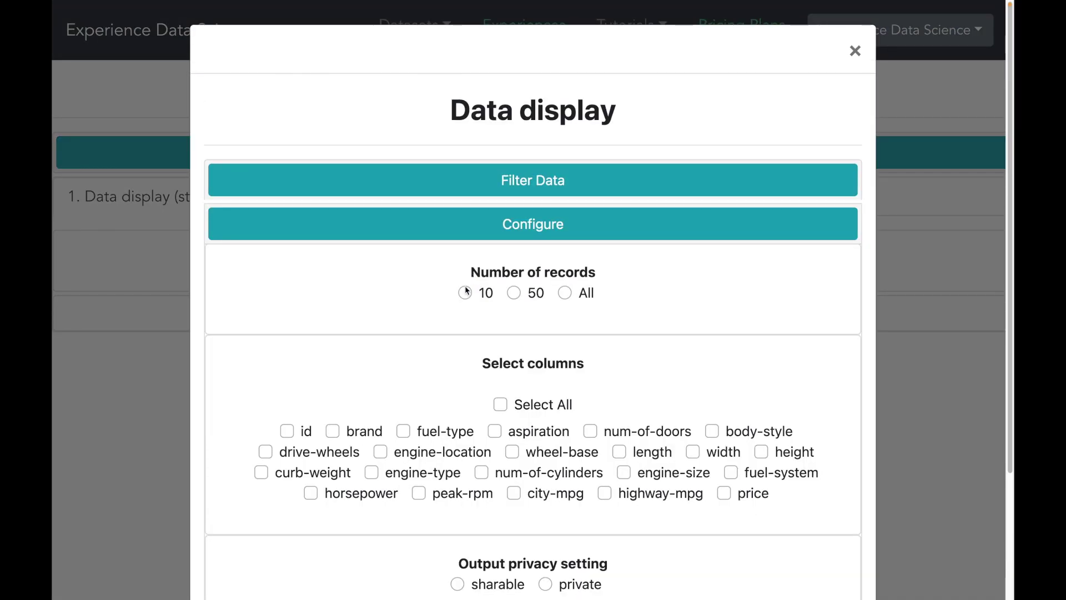
left_click(501, 404)
left_click(457, 584)
scroll(500, 499, "down", 3)
left_click(528, 491)
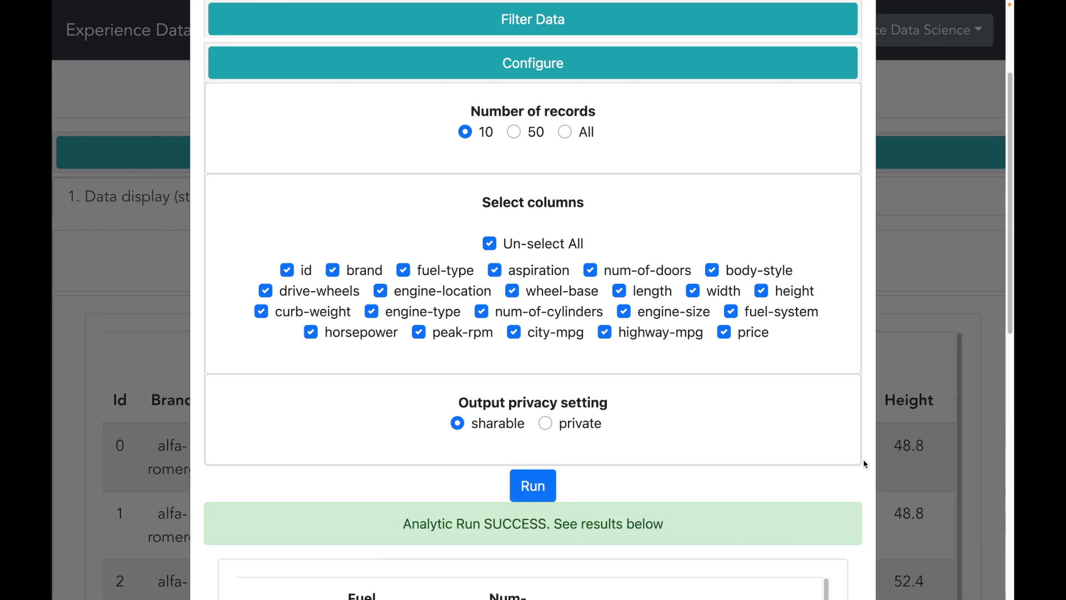
scroll(864, 464, "down", 10)
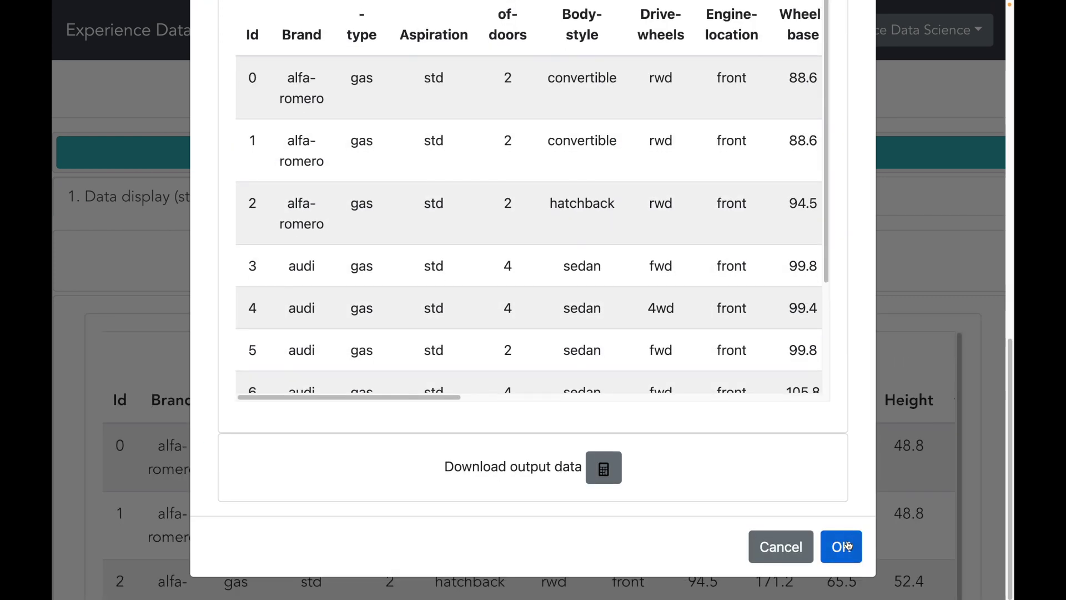
left_click(847, 546)
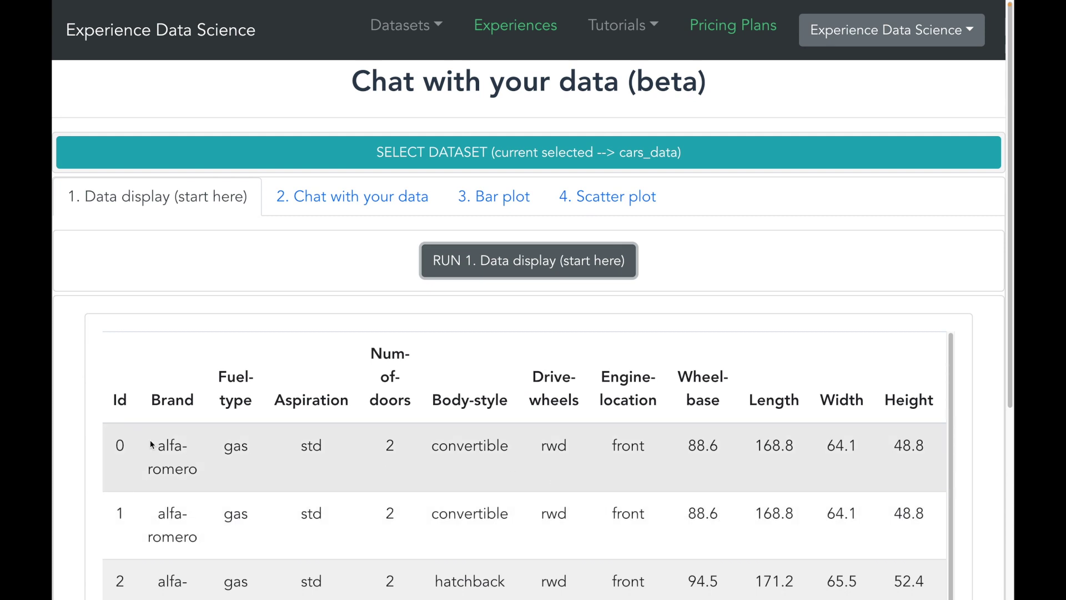
Highlight the first record's values in the table, then clear the highlight
left_click_drag(161, 440, 898, 444)
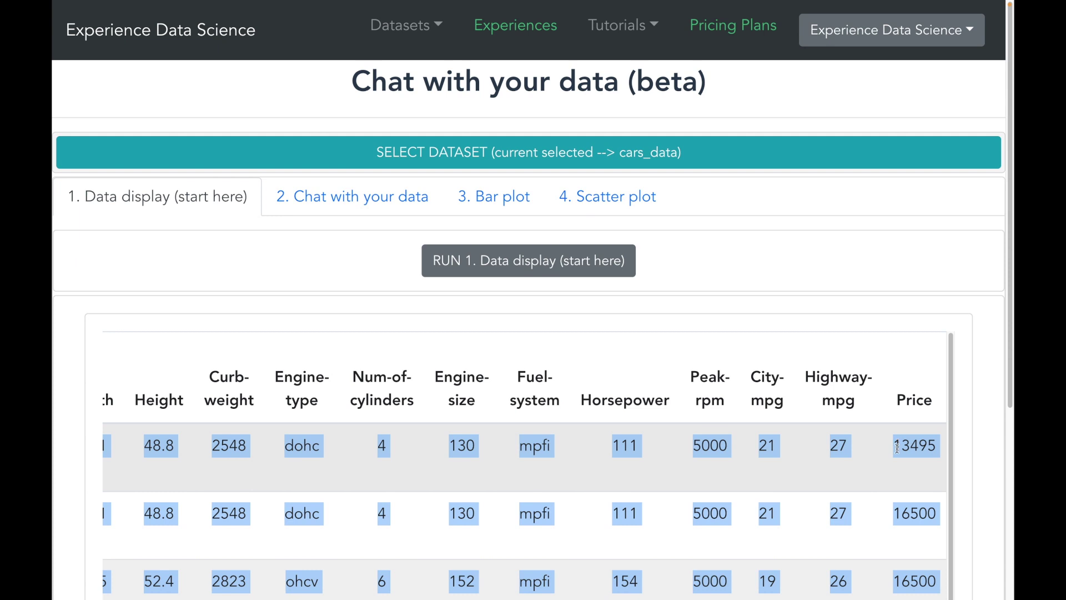
left_click(373, 454)
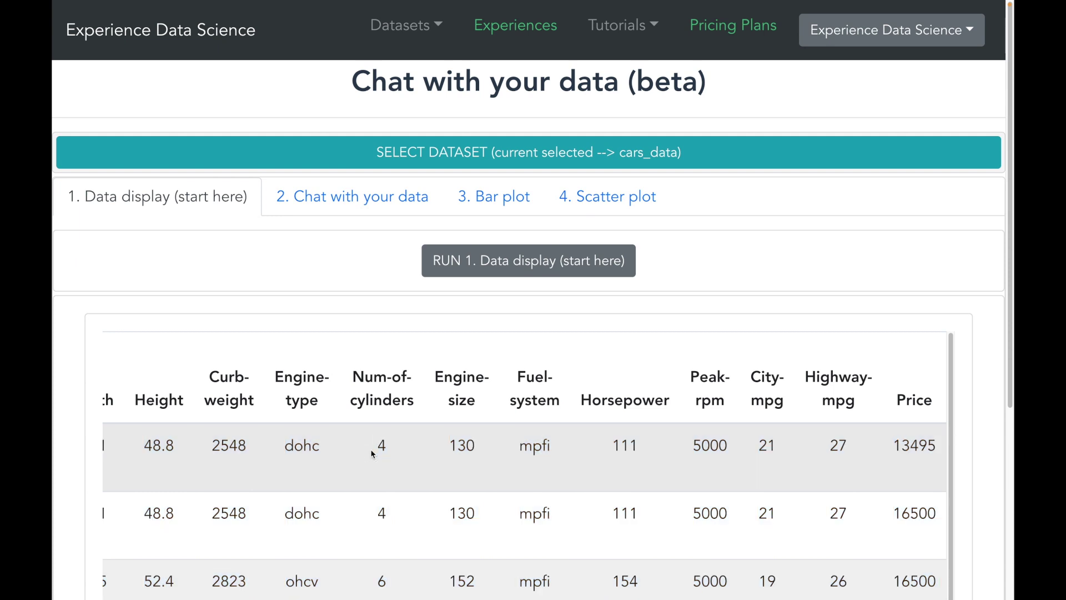
left_click(332, 199)
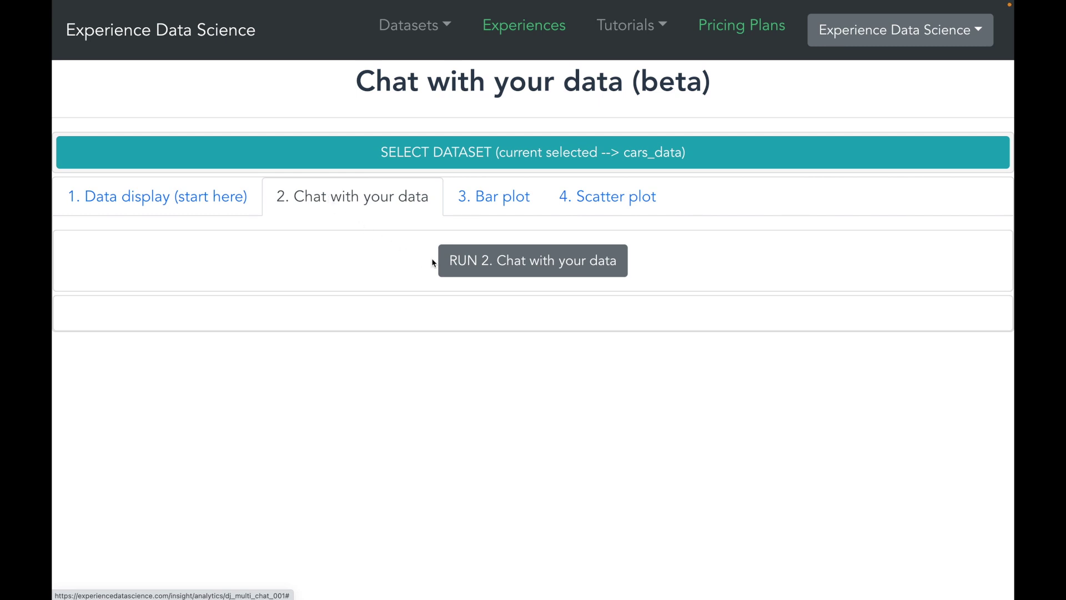
Ask 'how many records are there' (answer: 205) and reopen an empty question form
left_click(462, 268)
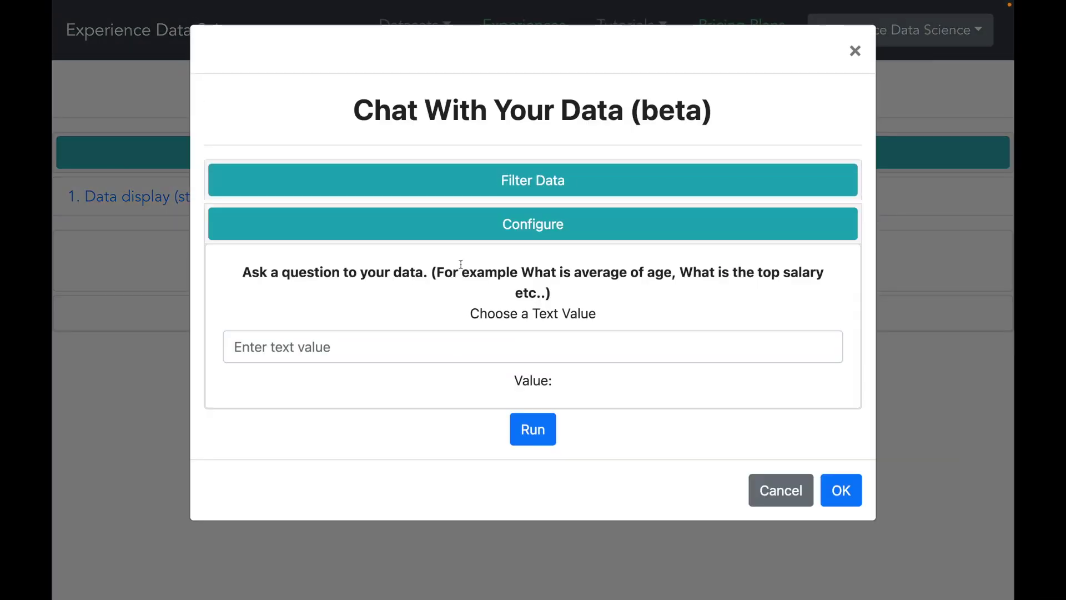
left_click(458, 352)
type("how ")
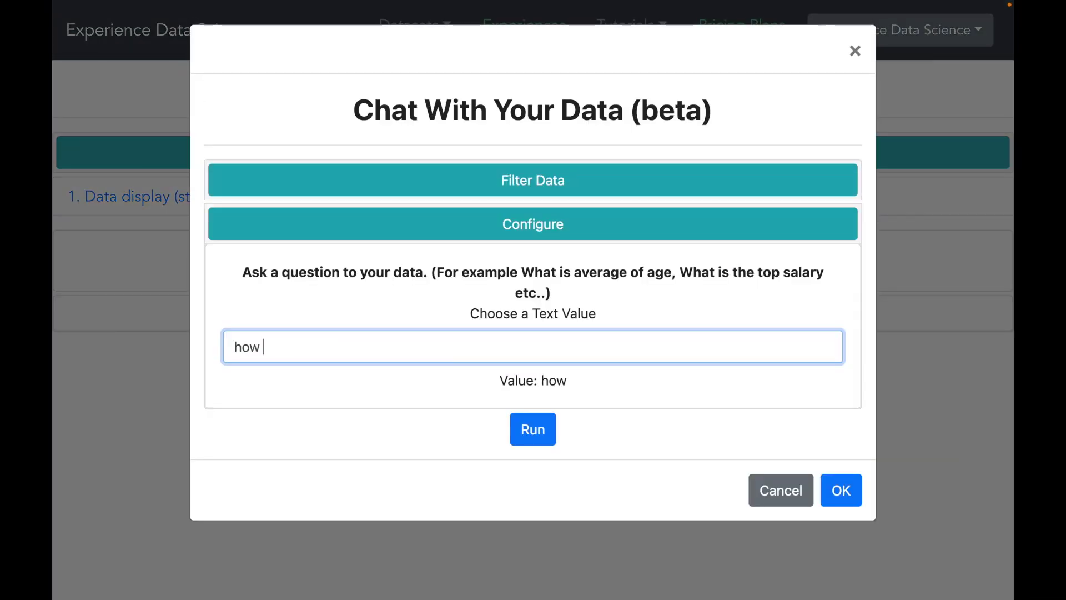
type("many records are there")
left_click(546, 432)
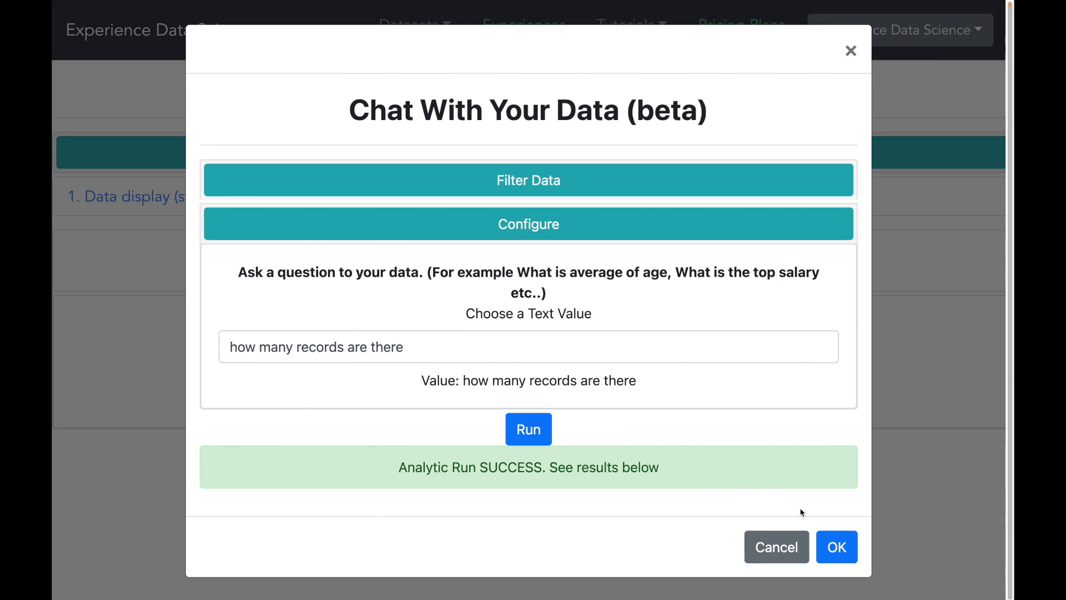
left_click(851, 551)
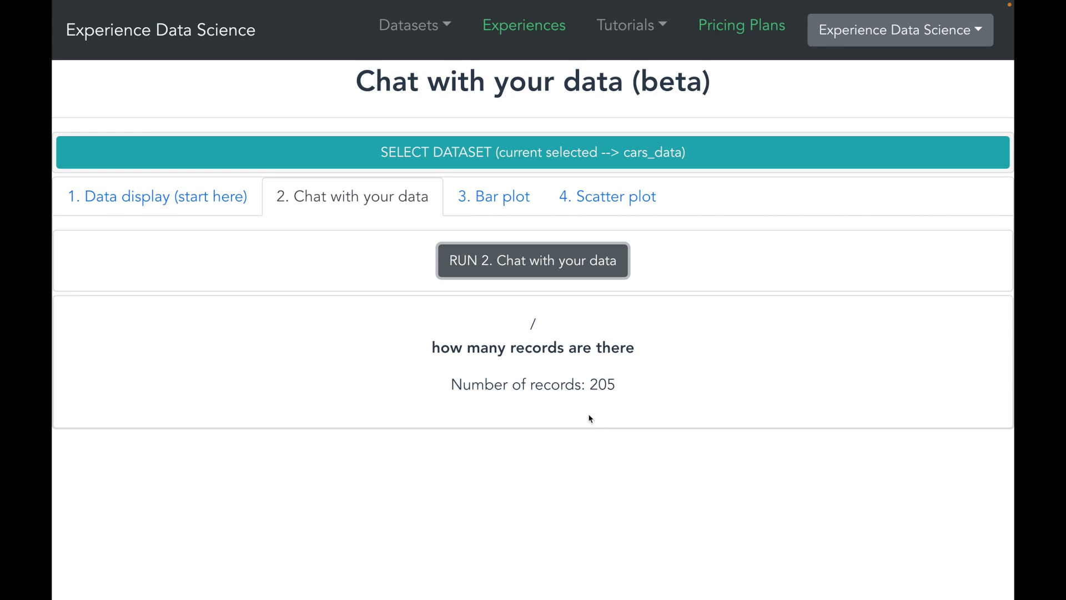
left_click(457, 268)
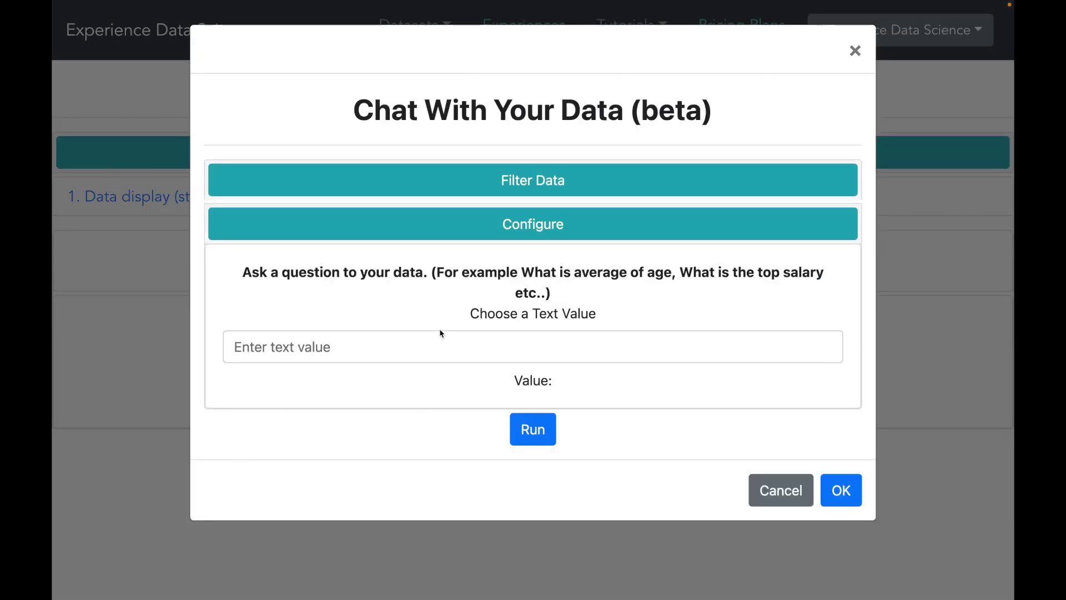
left_click(436, 345)
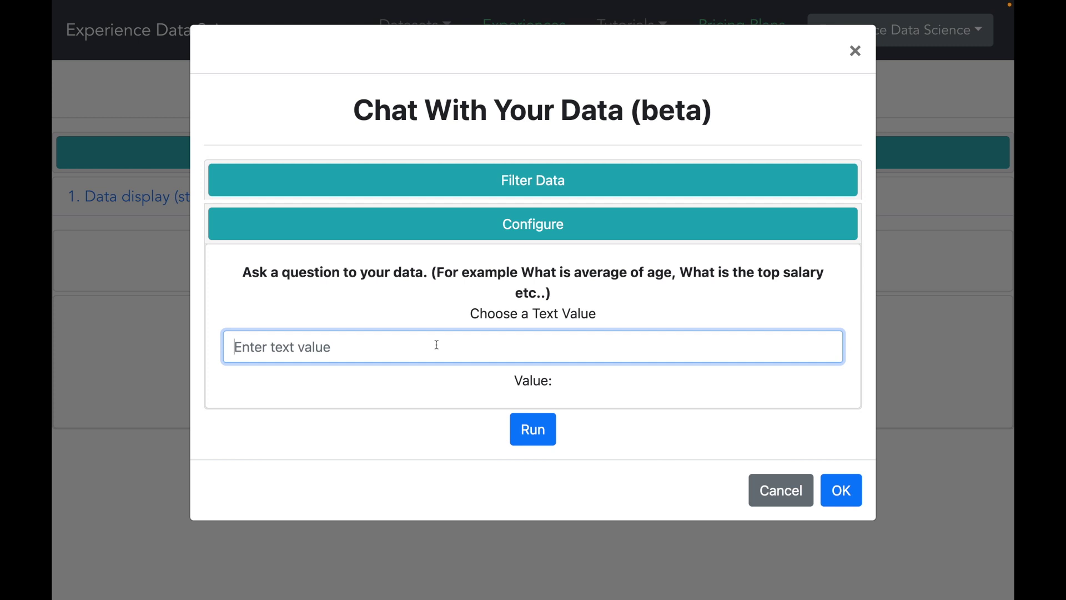
Ask 'give me the brand with the highest average price' (jaguar), then open the Bar plot settings
type("give me the brand with the highest average price")
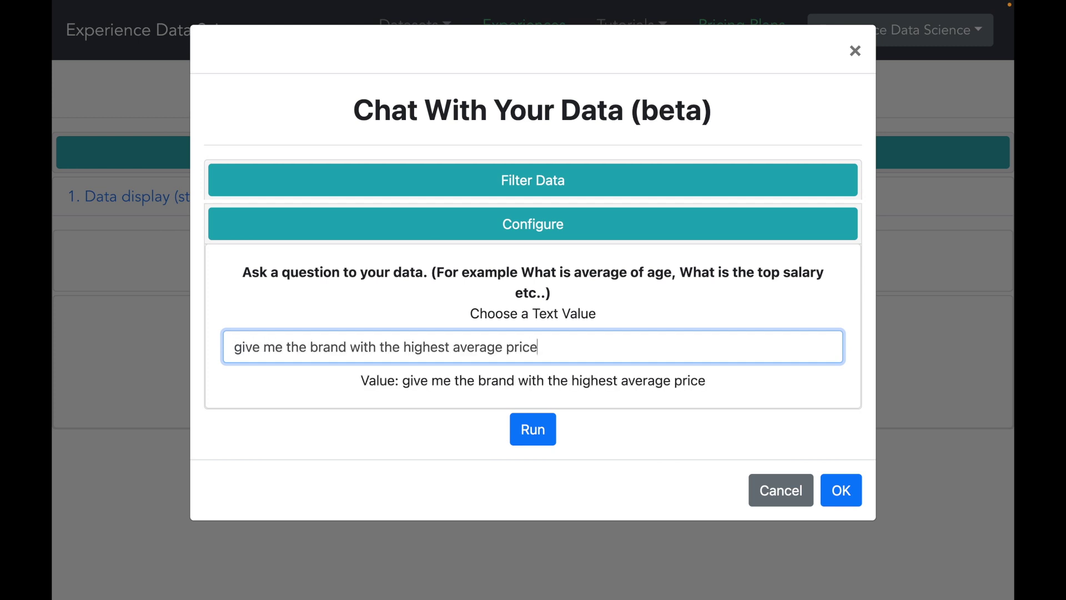
left_click(553, 425)
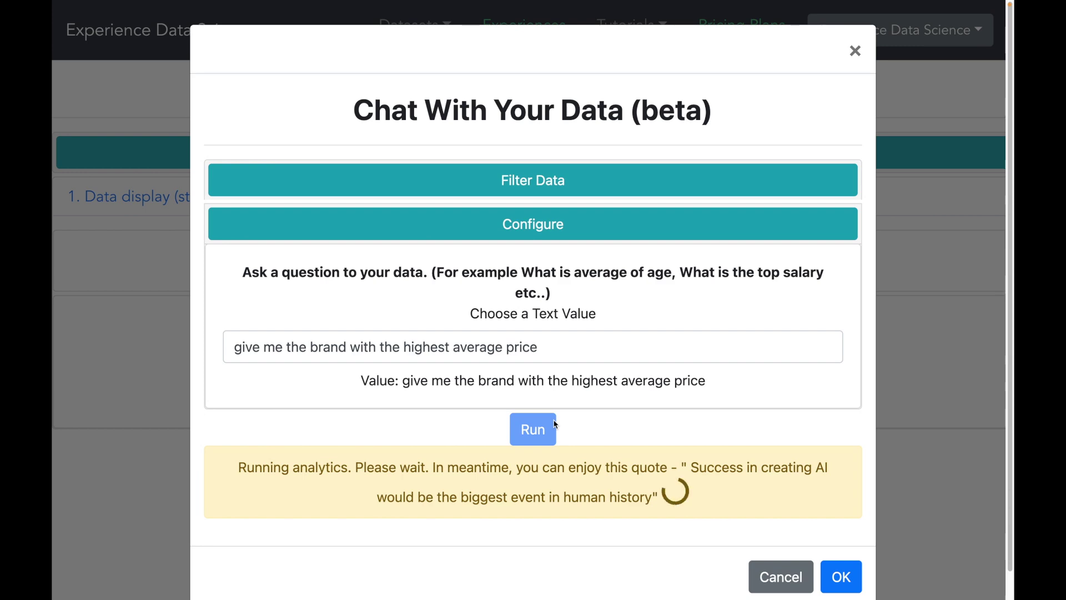
left_click(836, 550)
left_click(554, 256)
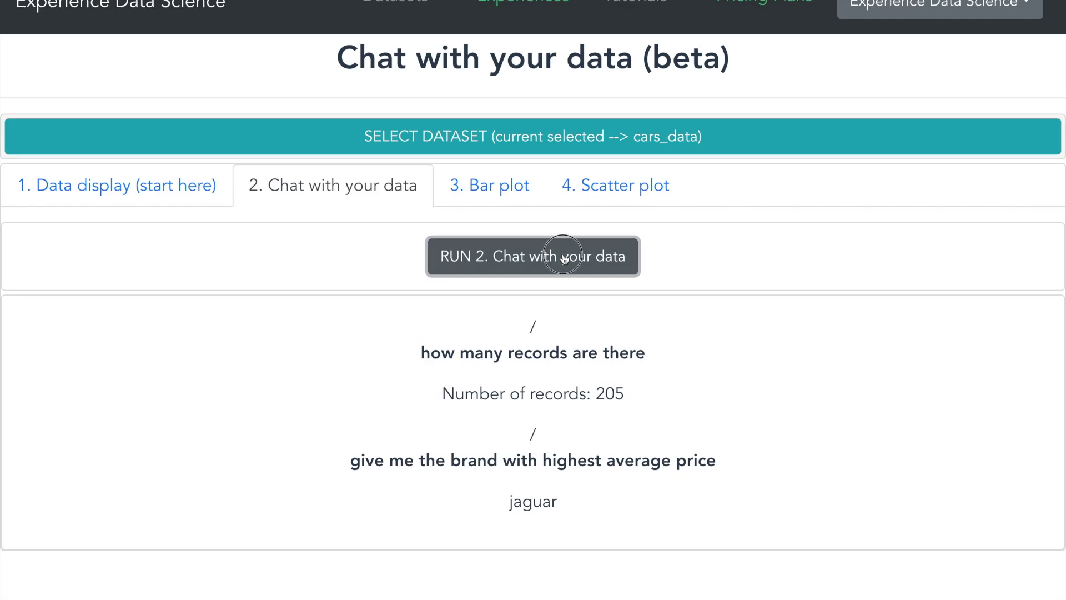
left_click(489, 185)
left_click(503, 258)
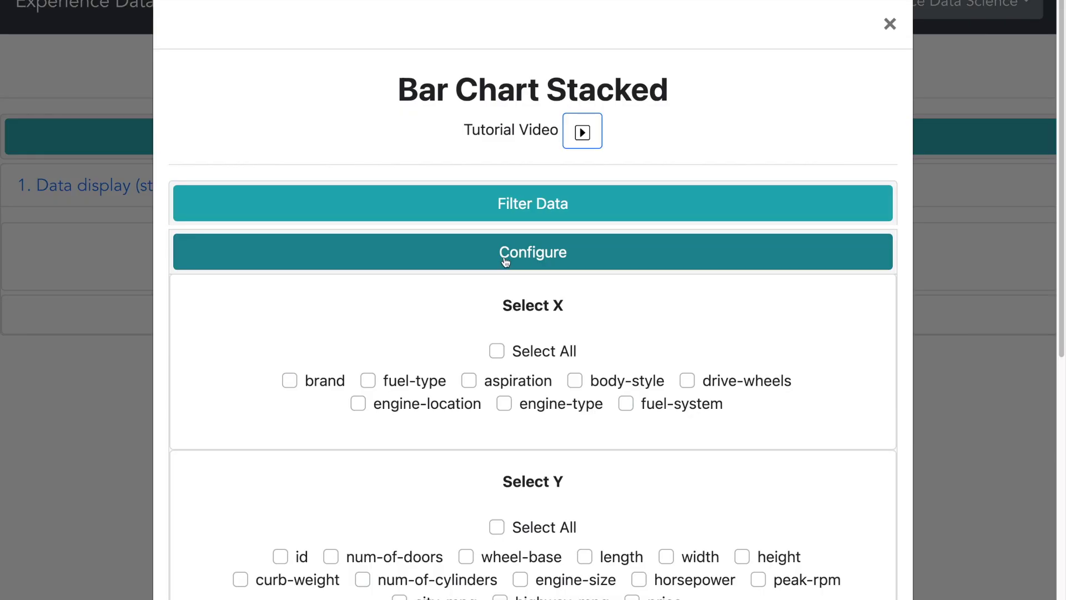
Configure the stacked bar chart: brand on X, average price on Y, no scaler, sharable
left_click(288, 381)
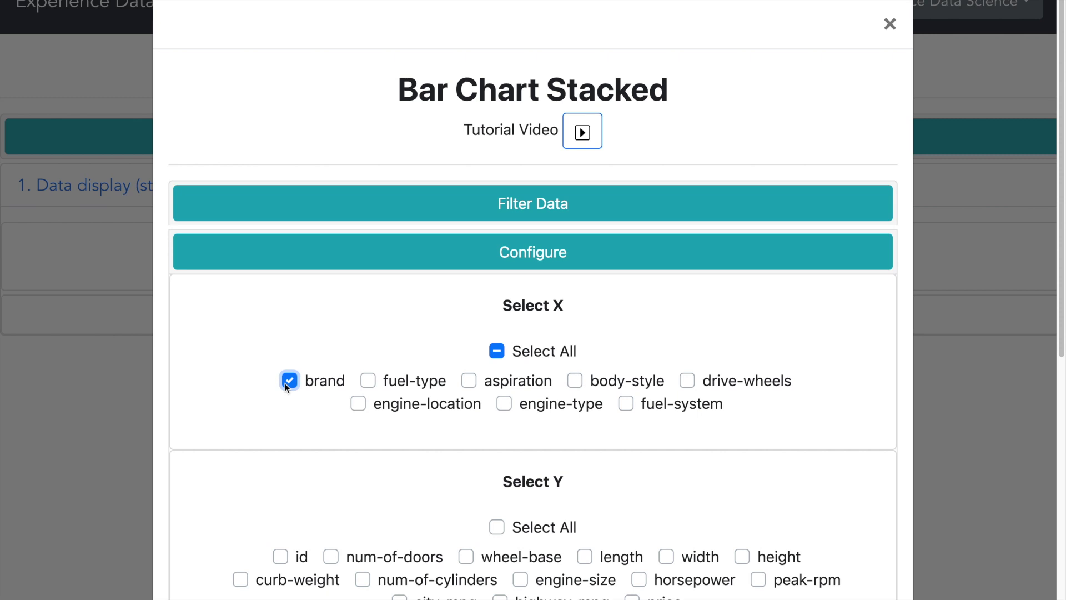
scroll(284, 383, "down", 5)
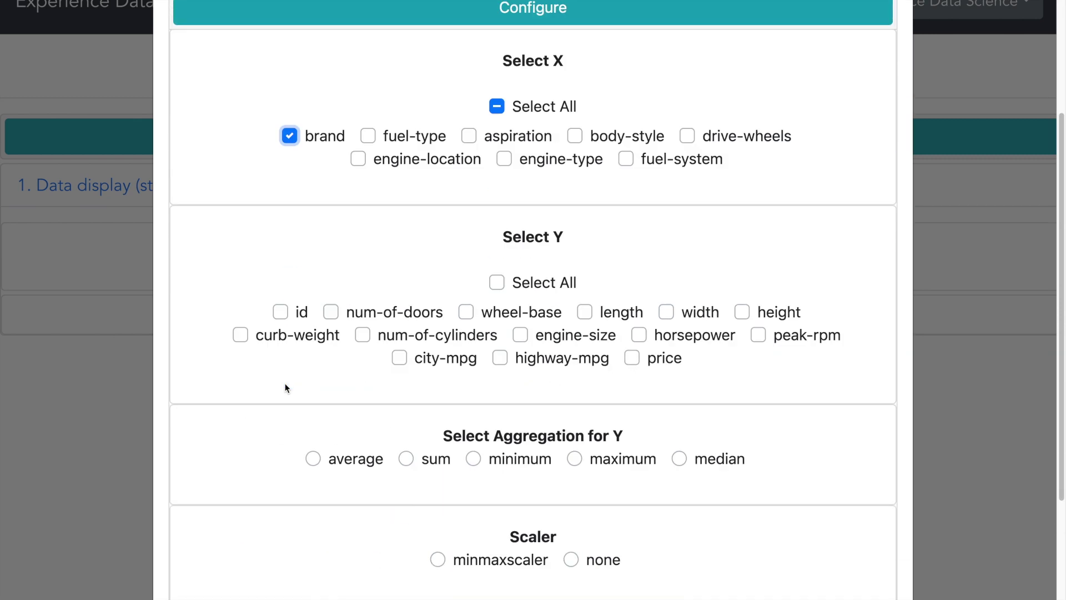
left_click(633, 340)
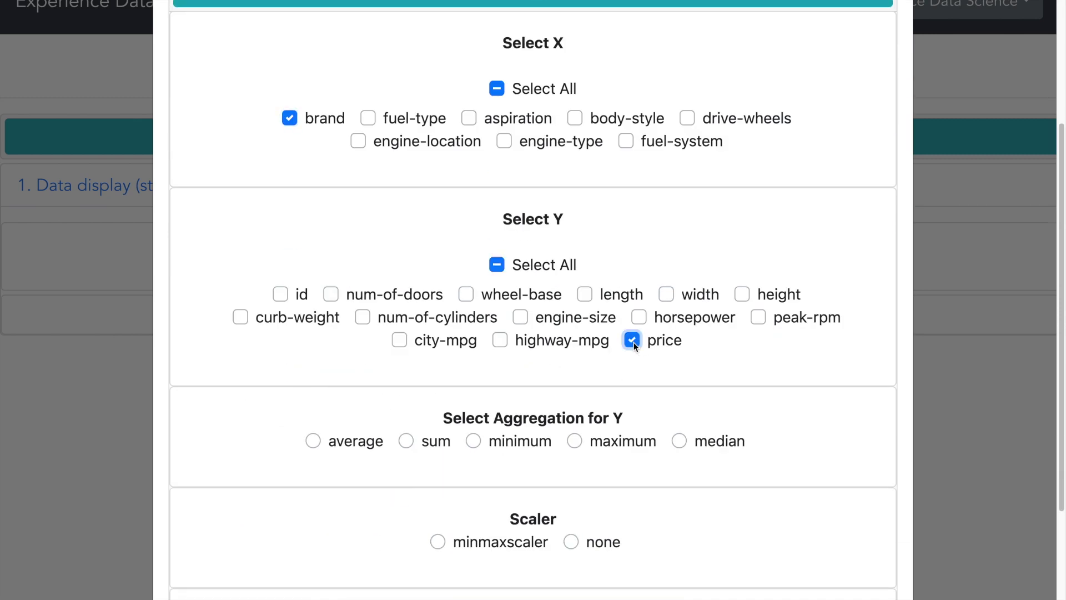
scroll(624, 349, "down", 1)
left_click(314, 418)
scroll(315, 418, "down", 3)
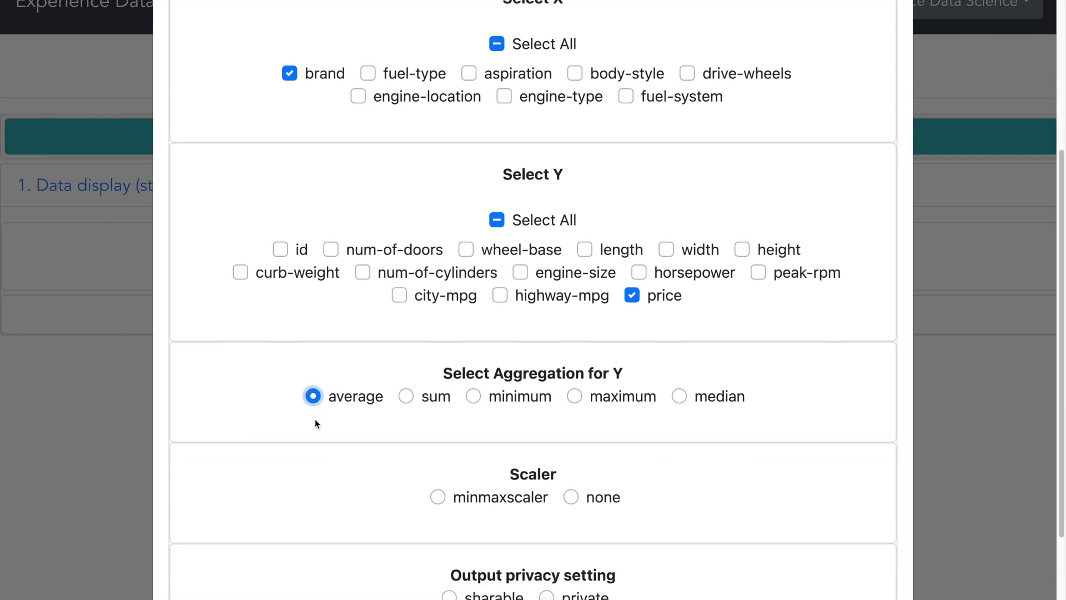
left_click(572, 442)
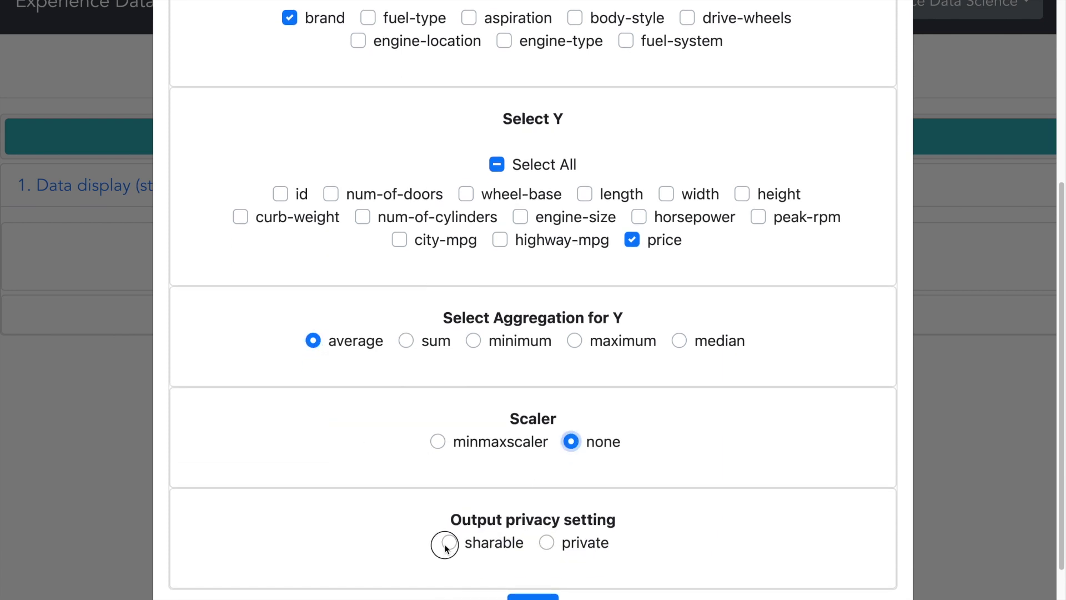
left_click(446, 544)
scroll(429, 512, "down", 4)
Generate the bar chart and check that jaguar is tallest at 34,600
left_click(524, 512)
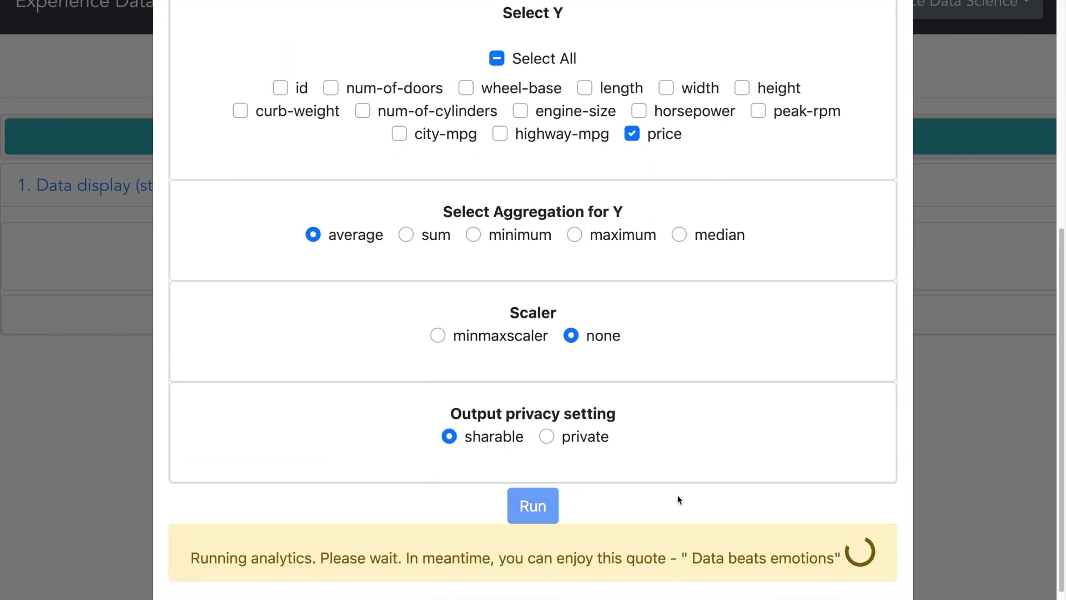
scroll(695, 486, "down", 3)
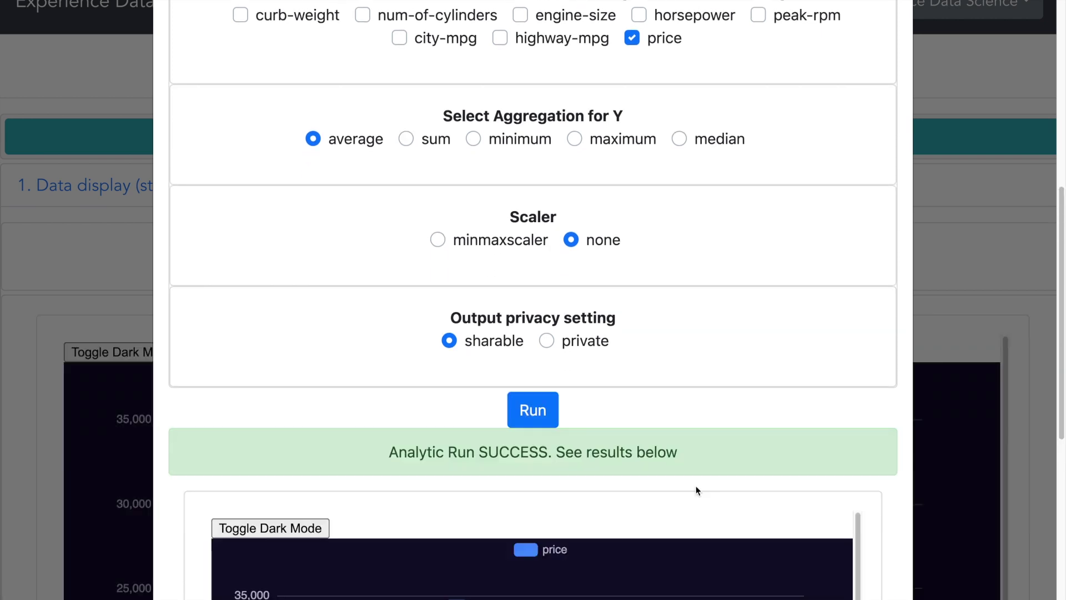
scroll(898, 498, "down", 10)
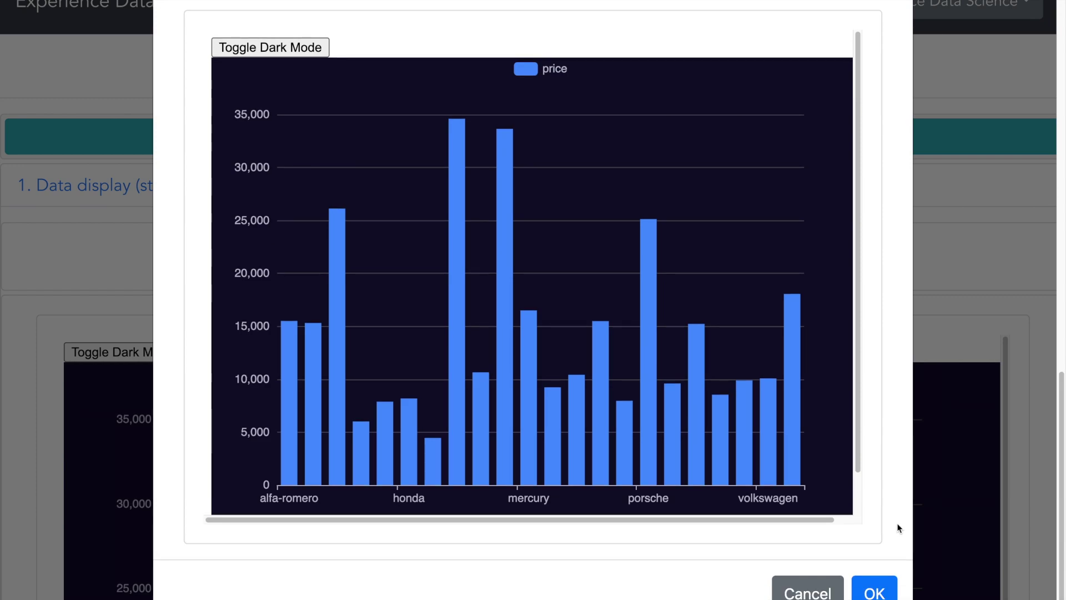
left_click(875, 590)
scroll(988, 347, "down", 7)
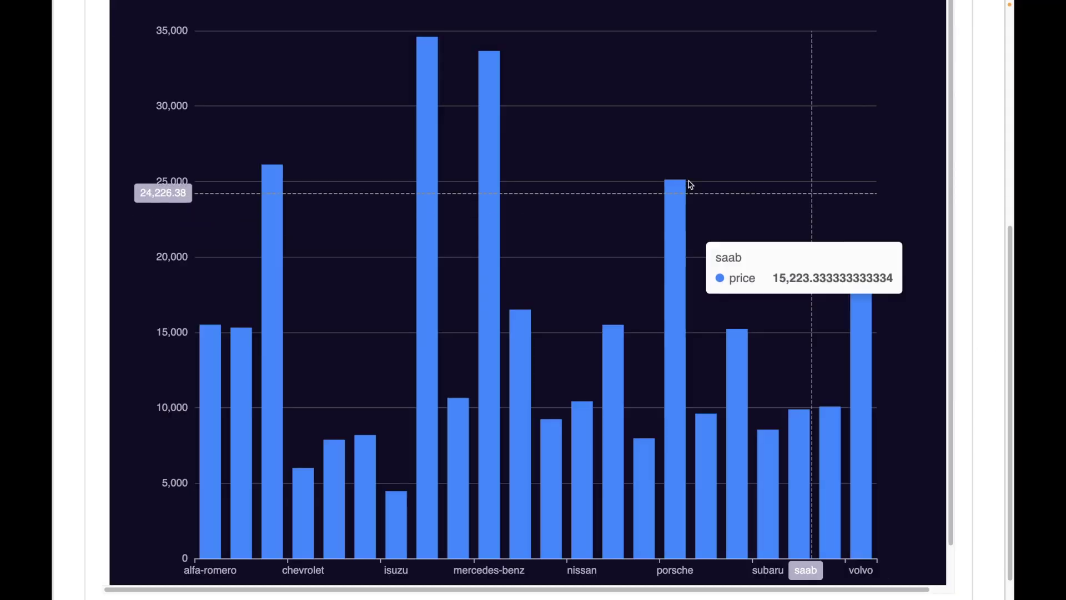
mouse_move(425, 133)
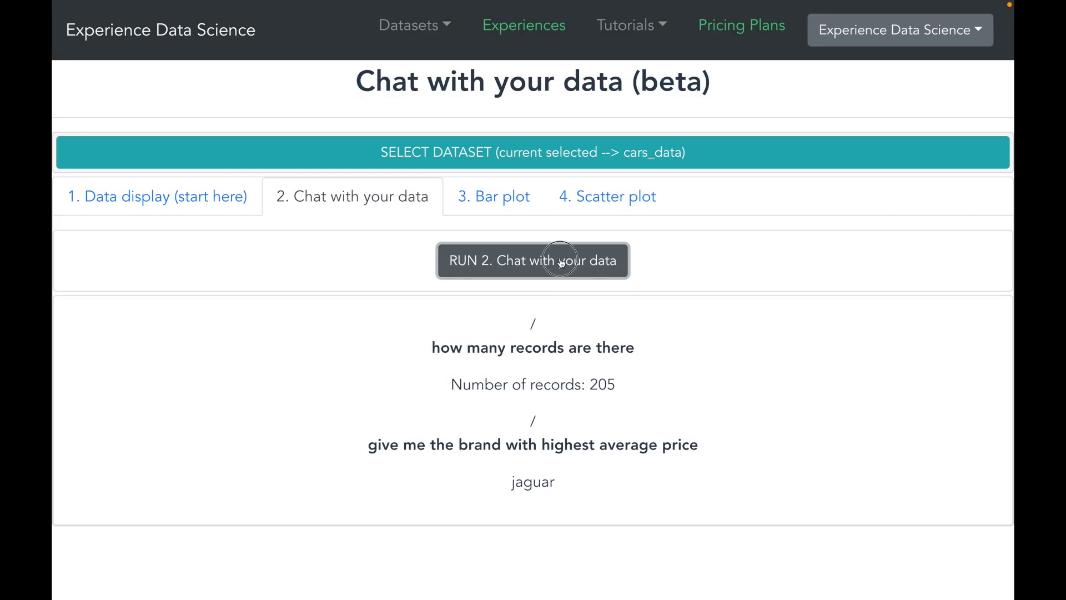
Ask 'list of 5 brand which has the lowest average price' and highlight the answer: isuzu, chevrolet, dodge, plymouth, honda
left_click(560, 257)
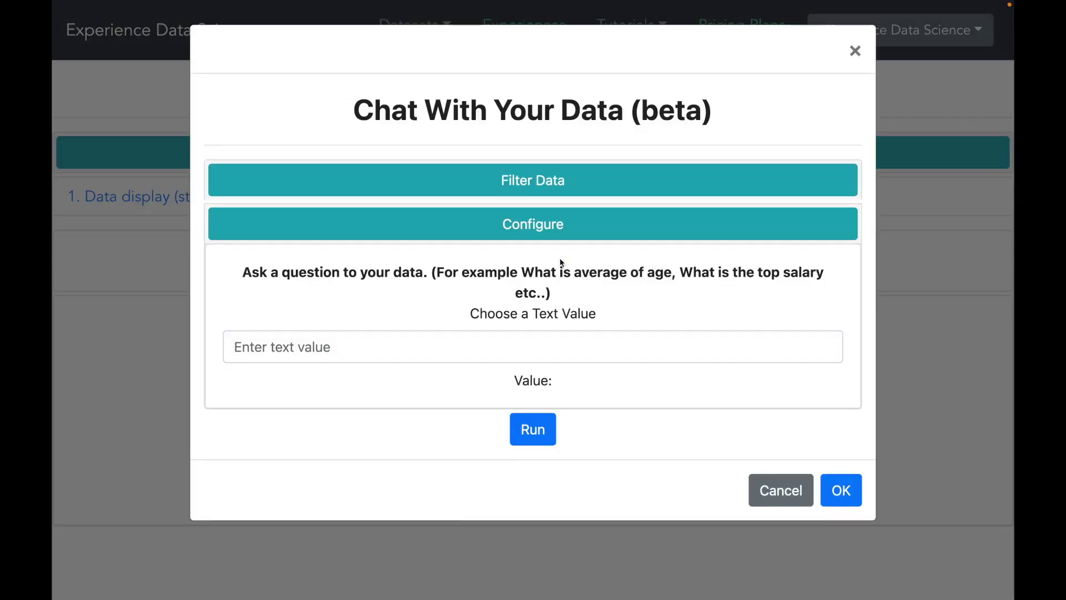
left_click(477, 346)
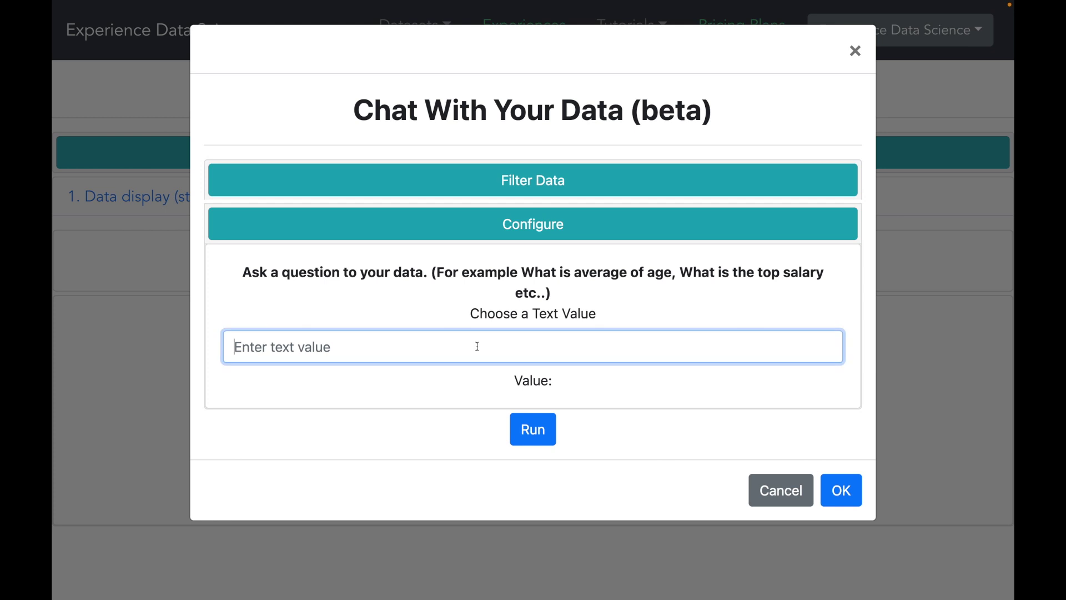
type("list of 5 brand")
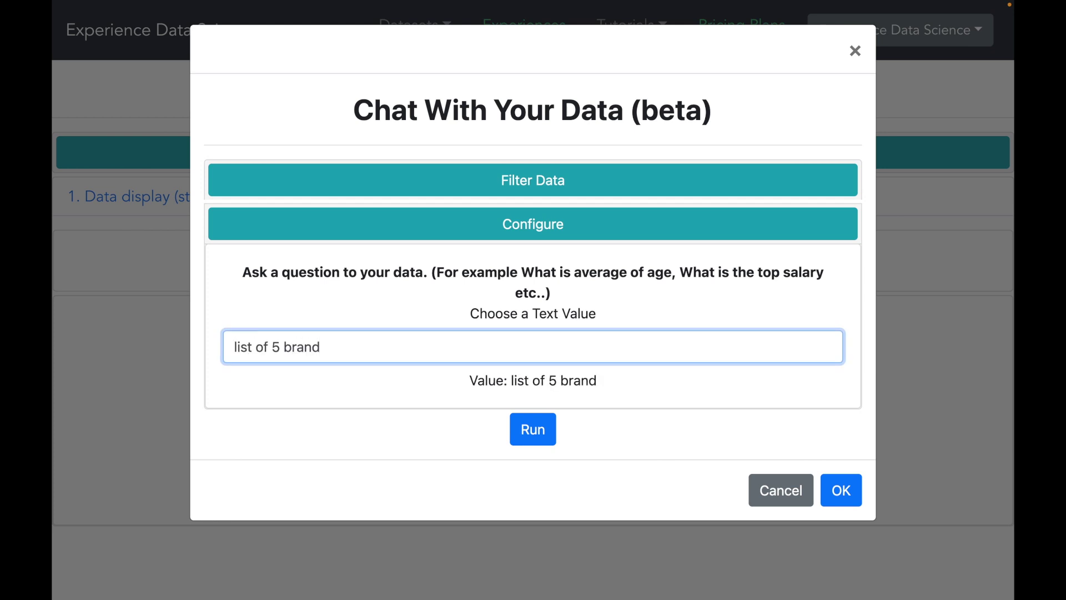
type(" which has the lowest average price")
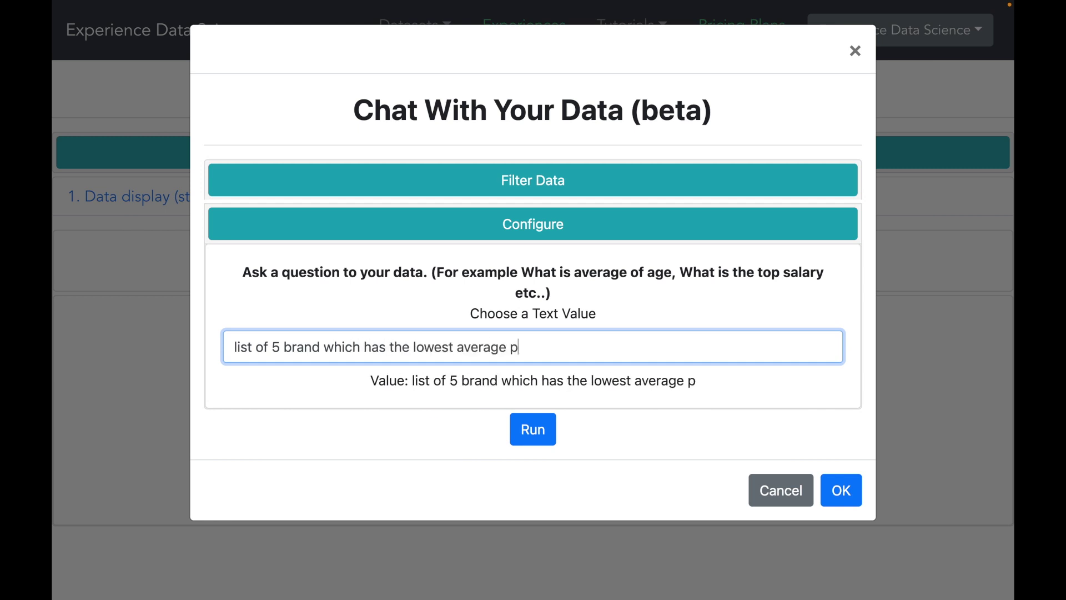
left_click(527, 437)
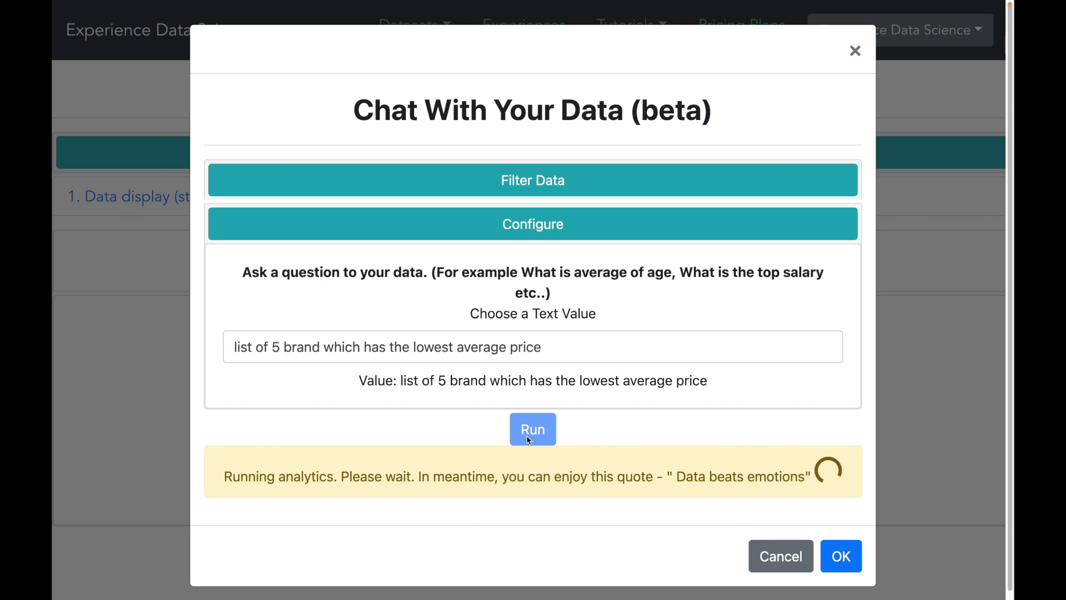
left_click(841, 545)
scroll(799, 507, "down", 1)
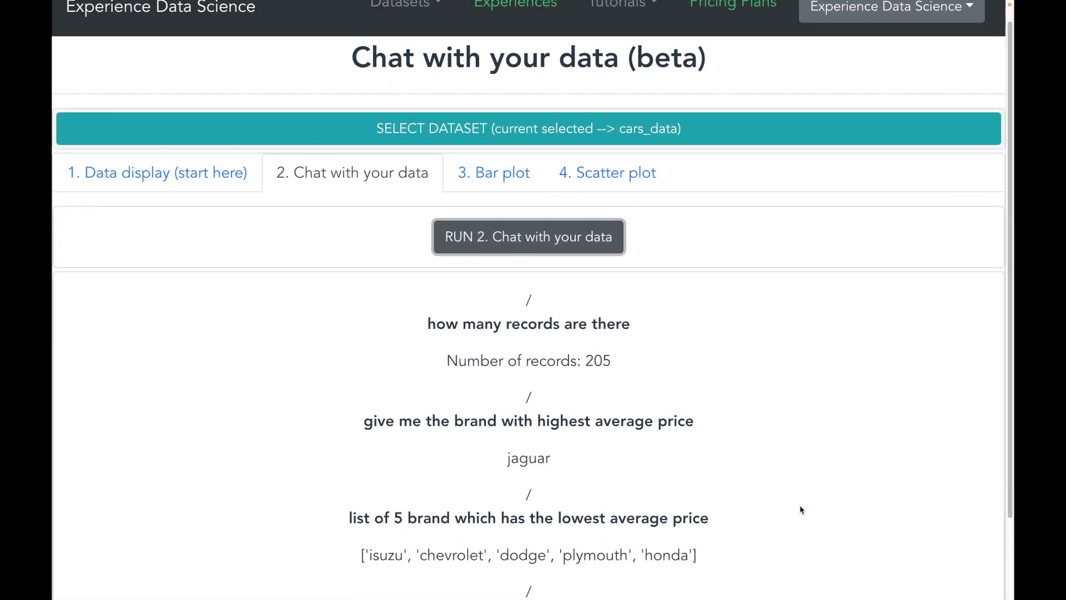
left_click_drag(361, 555, 720, 559)
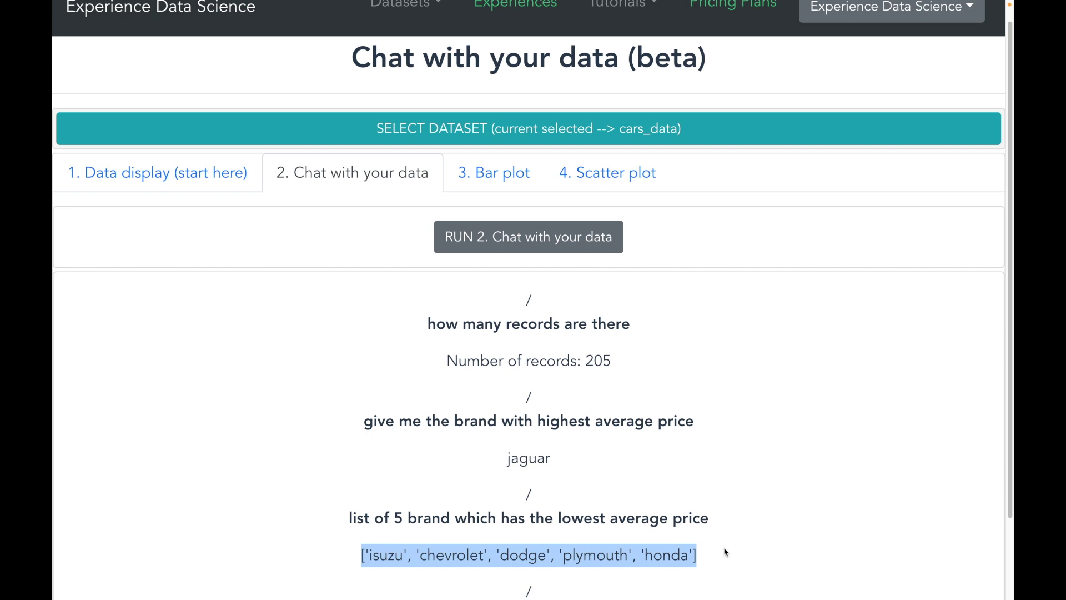
Read the lowest bar-chart prices: isuzu 4,458.25, chevrolet 6,007, dodge ~7,875, plymouth ~7,963
left_click(729, 546)
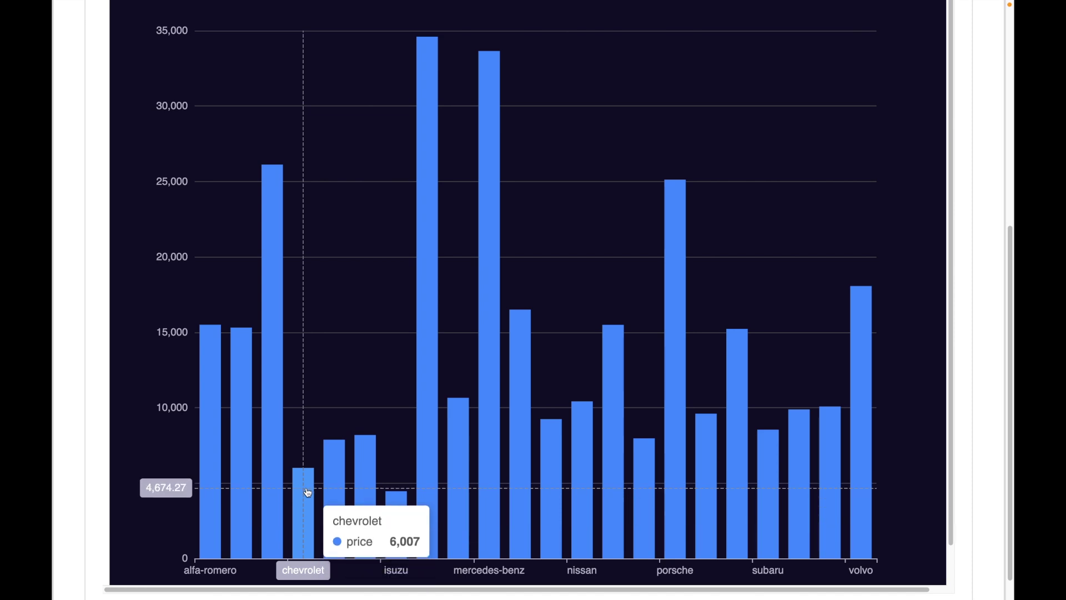
mouse_move(347, 469)
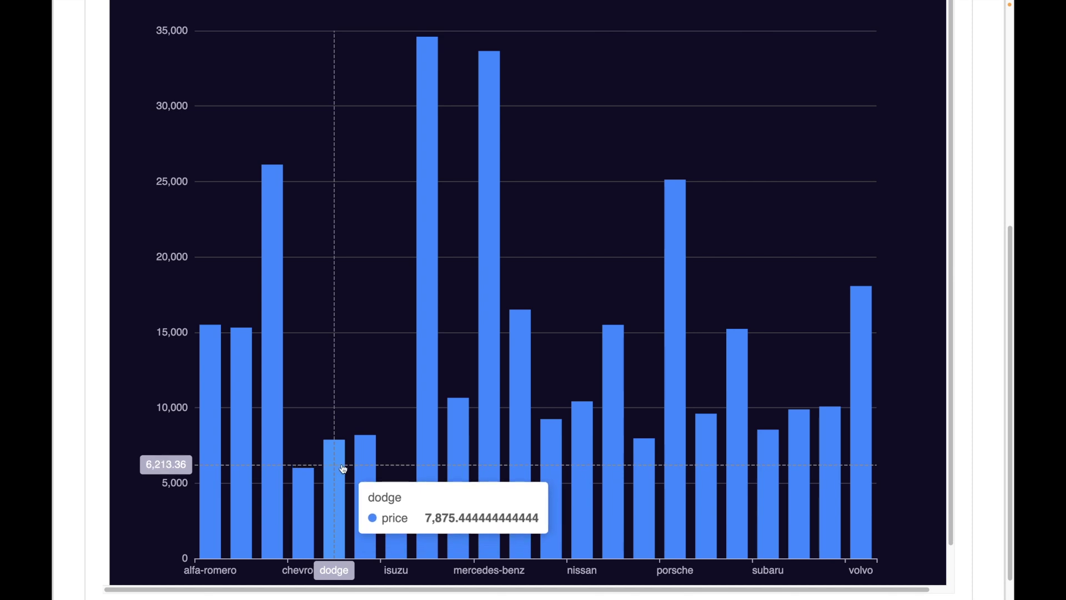
mouse_move(393, 513)
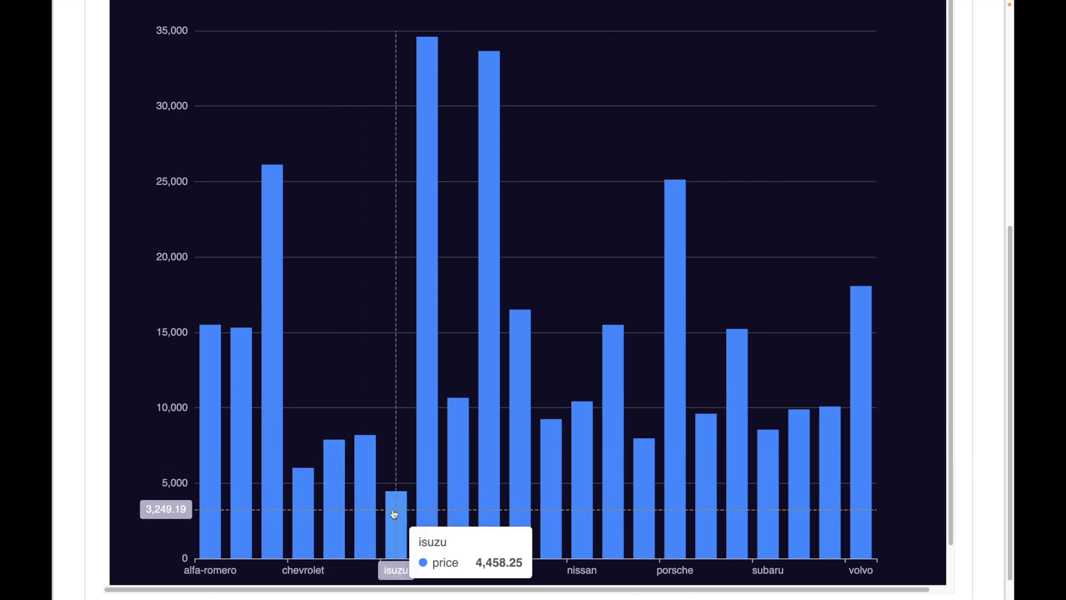
mouse_move(647, 454)
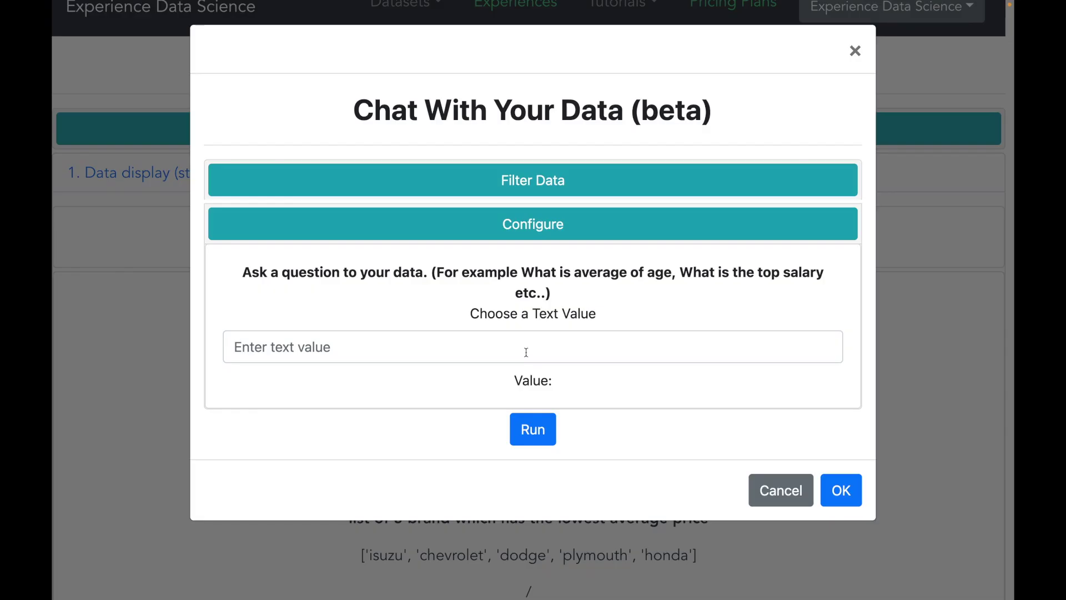
Ask Chat with your data 'give ratio of different fuel type' and accept the analysis
left_click(527, 352)
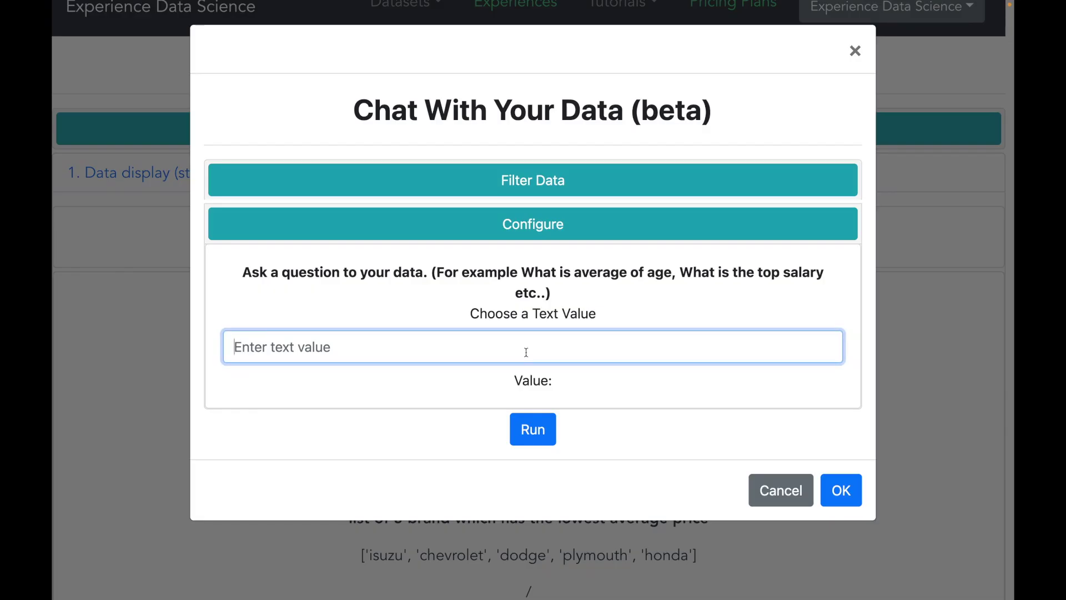
type("g")
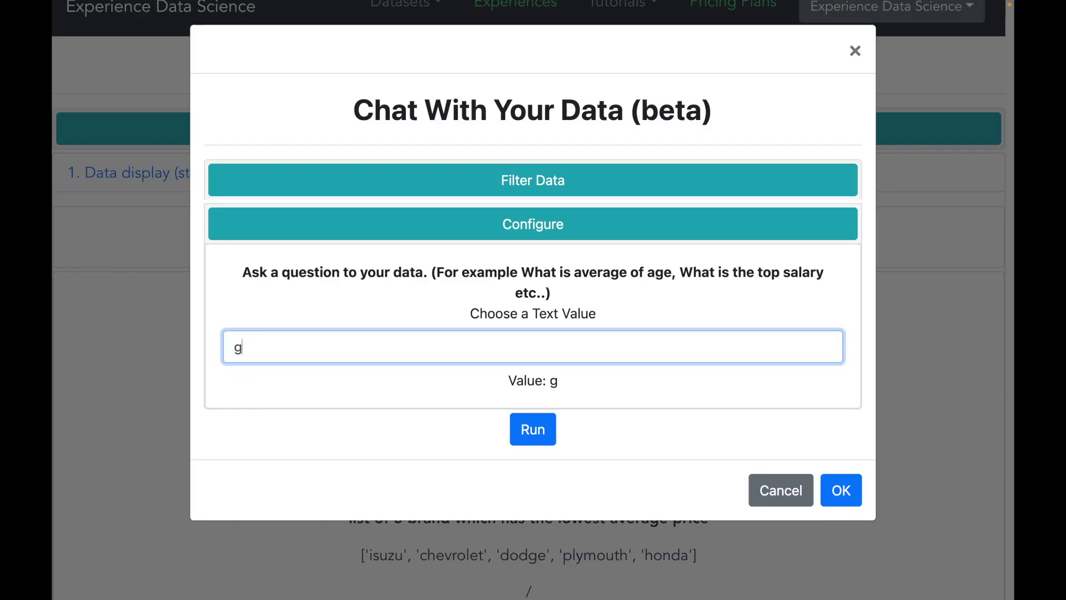
type("ive rati")
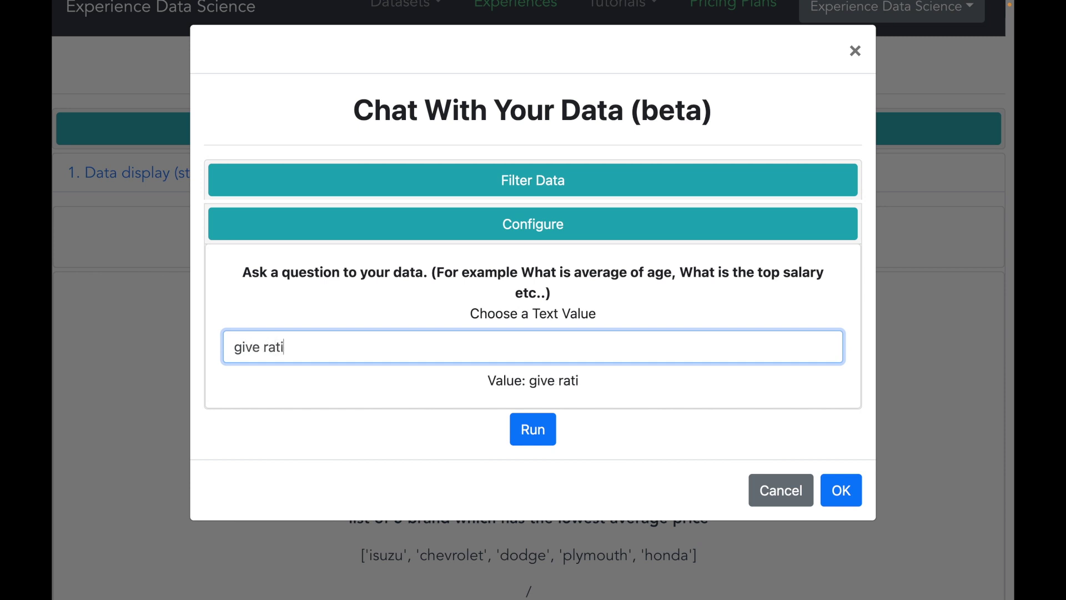
type("o of different fuel type")
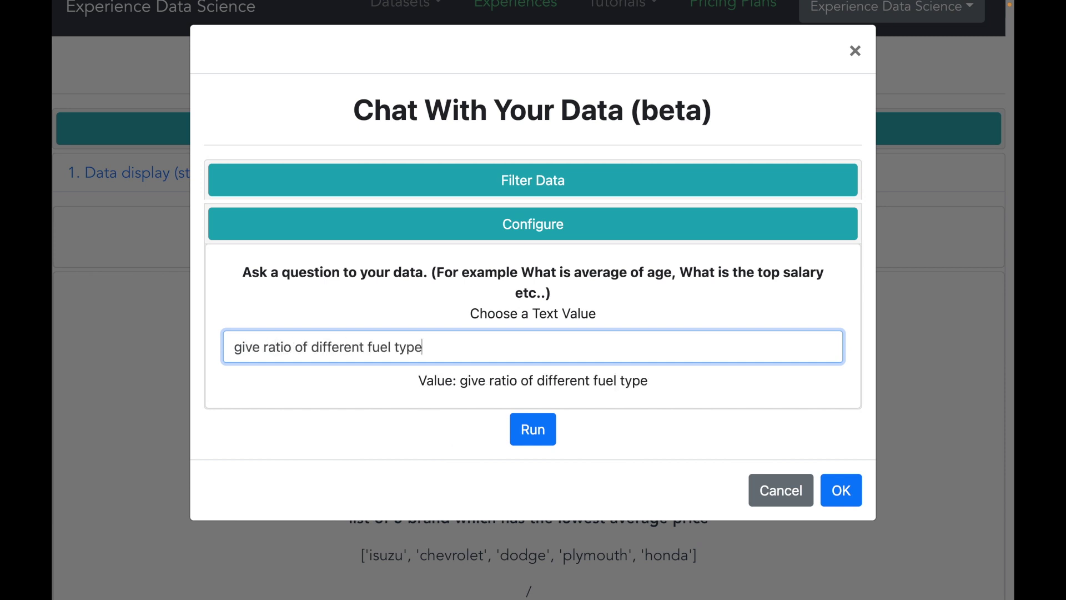
left_click(543, 436)
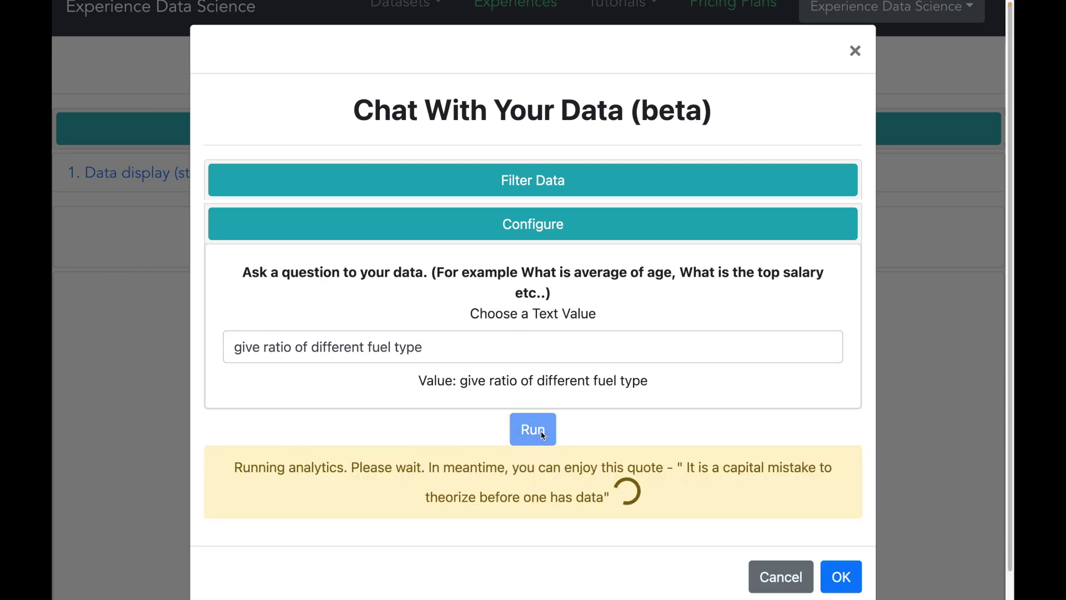
left_click(838, 543)
Highlight the fuel type ratio answer: gas 0.902439 and diesel 0.097561
scroll(837, 542, "down", 5)
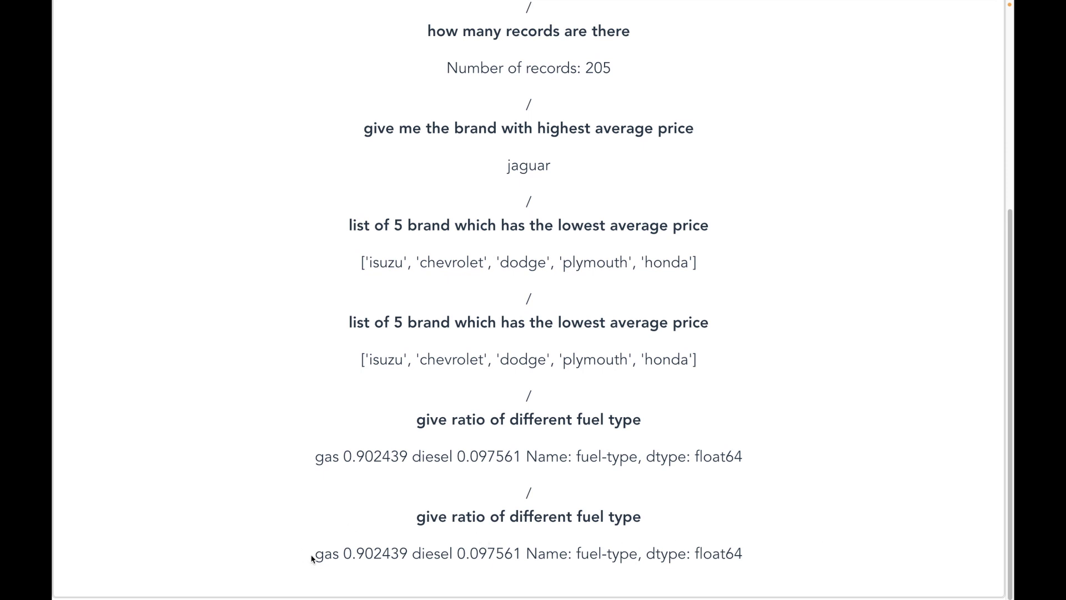
left_click_drag(315, 554, 461, 553)
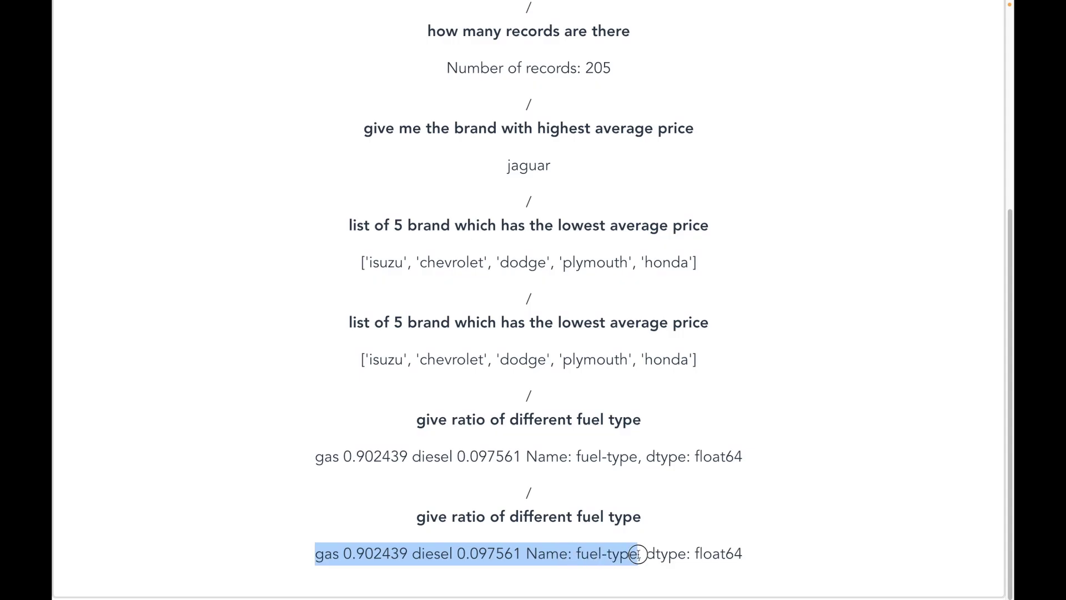
left_click_drag(638, 552, 807, 554)
left_click(807, 553)
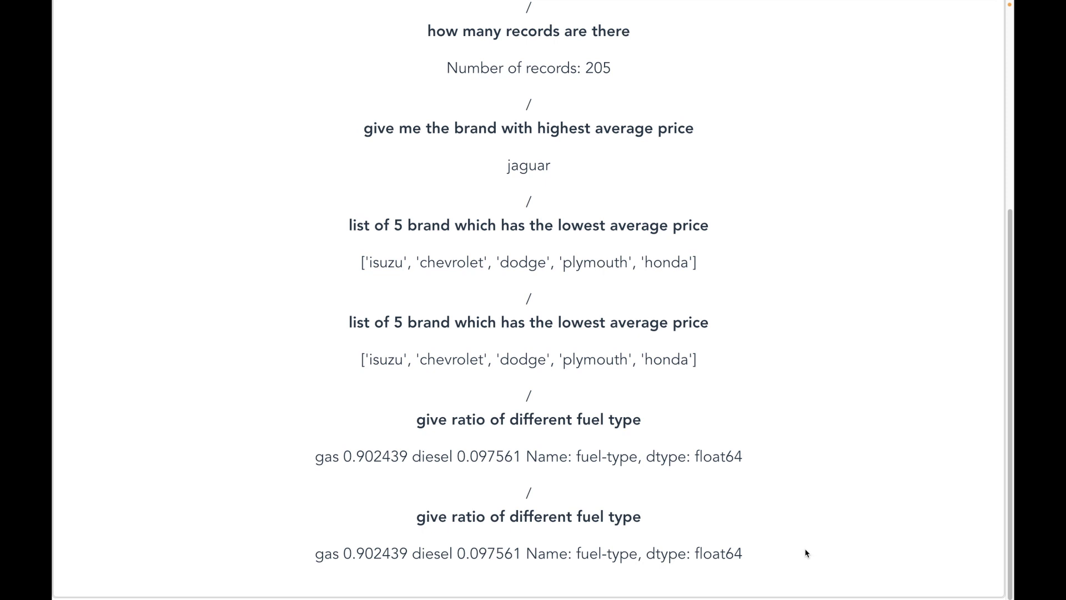
scroll(807, 553, "up", 6)
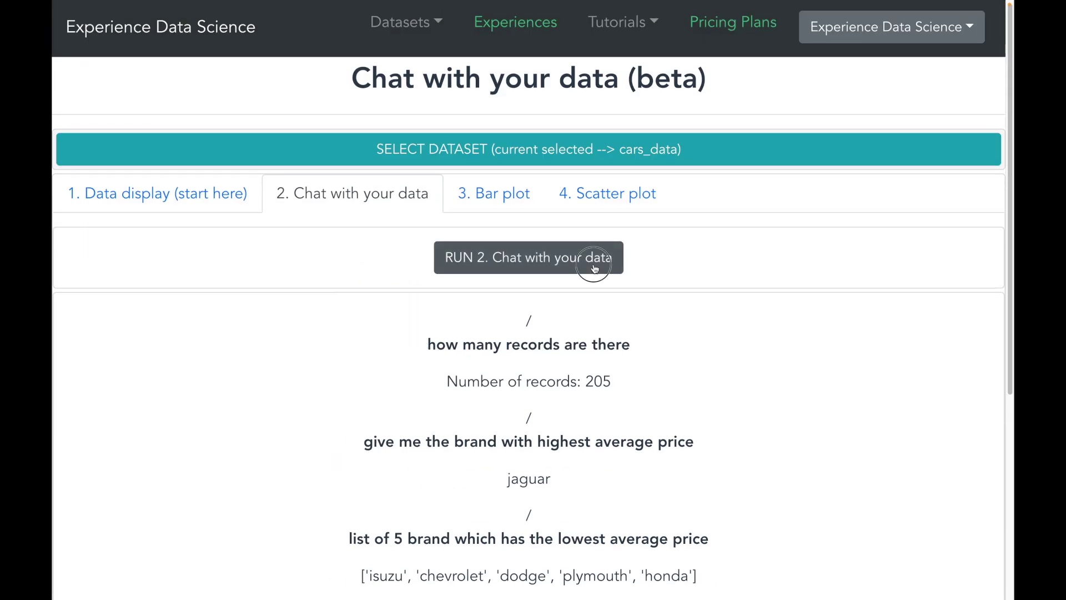
Ask a new chat question: 'what is the correlation between length and width'
left_click(595, 261)
left_click(512, 339)
type("what")
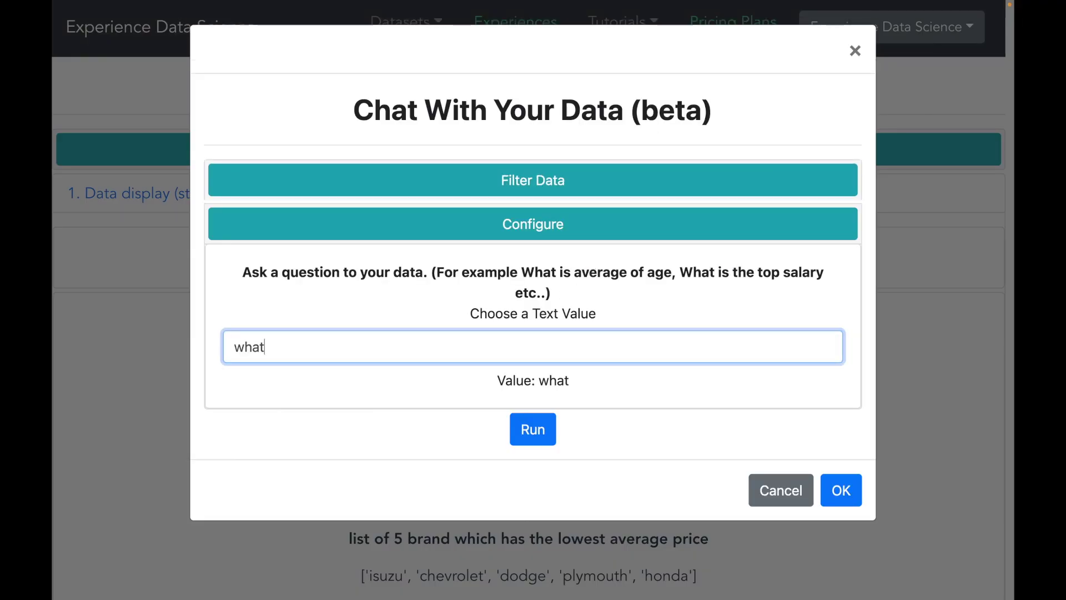
type(" is the correlation between length and width")
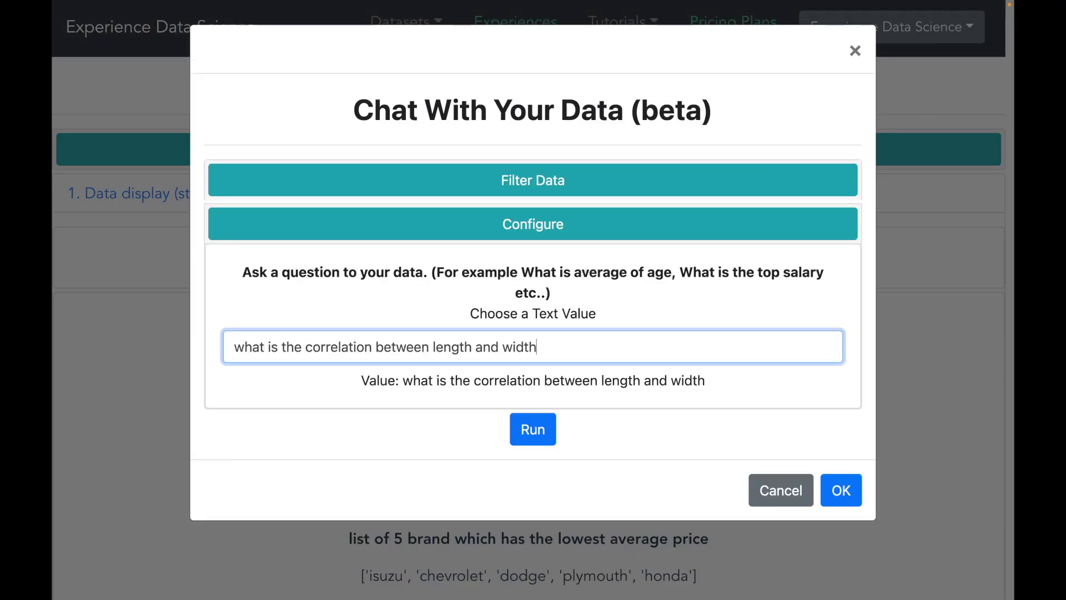
left_click(533, 439)
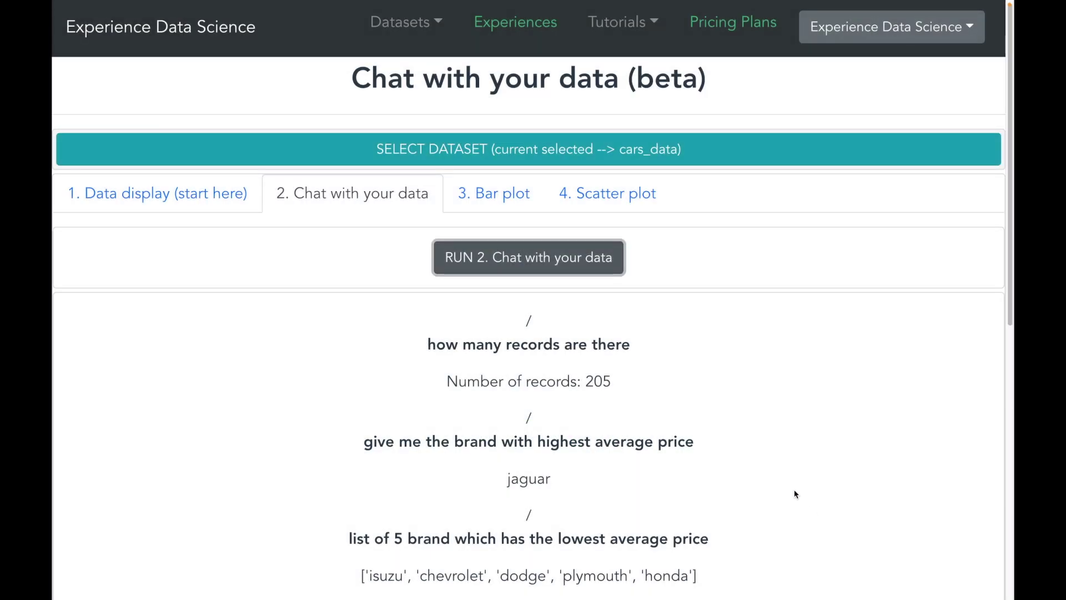
Highlight the returned correlation value 0.8411182684818458
scroll(795, 492, "down", 10)
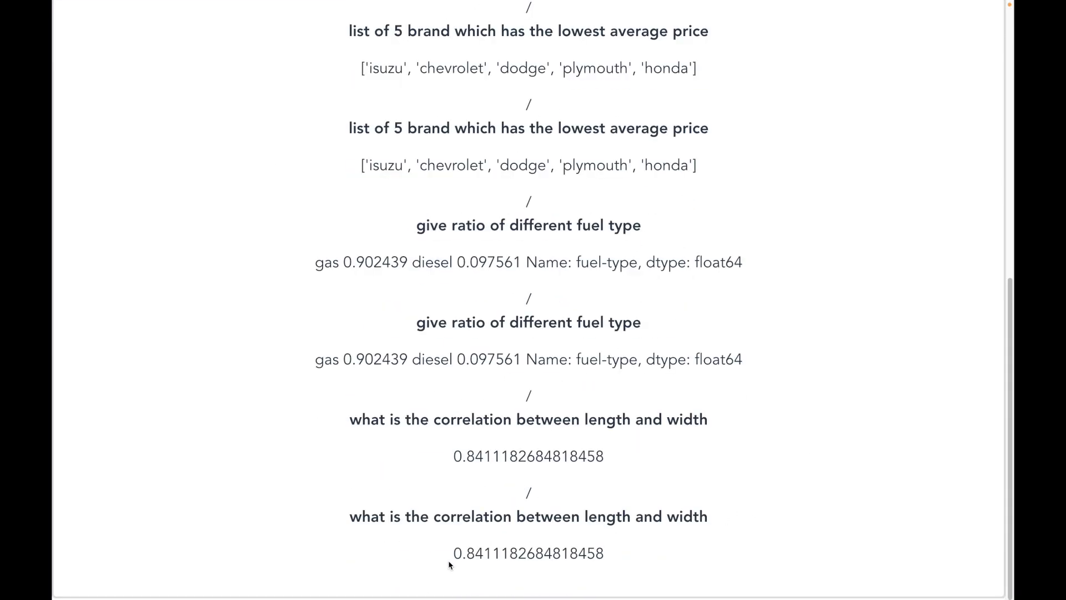
left_click_drag(452, 554, 616, 555)
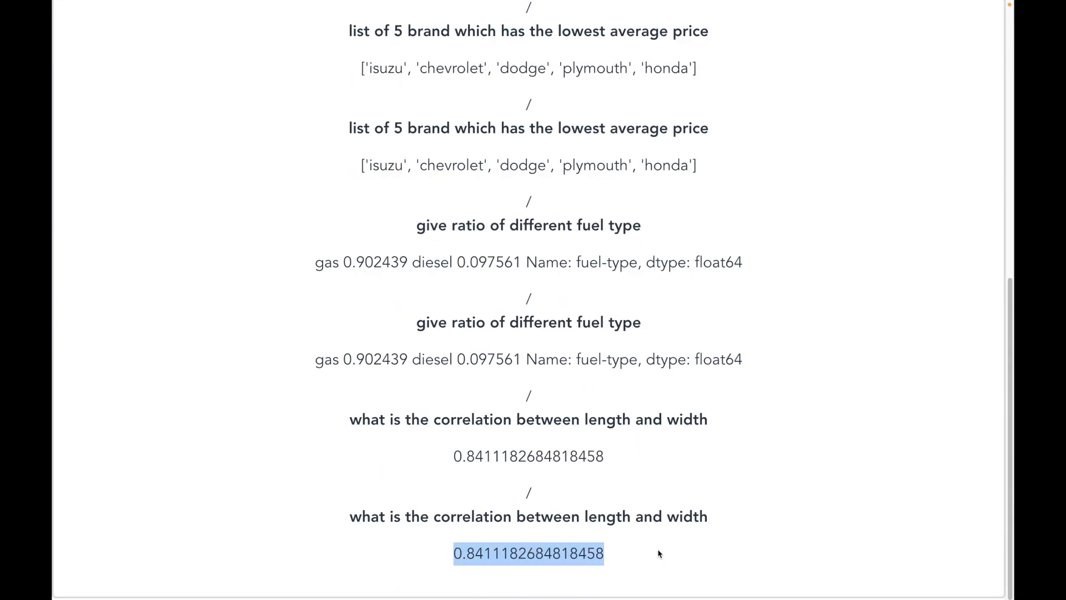
left_click(667, 552)
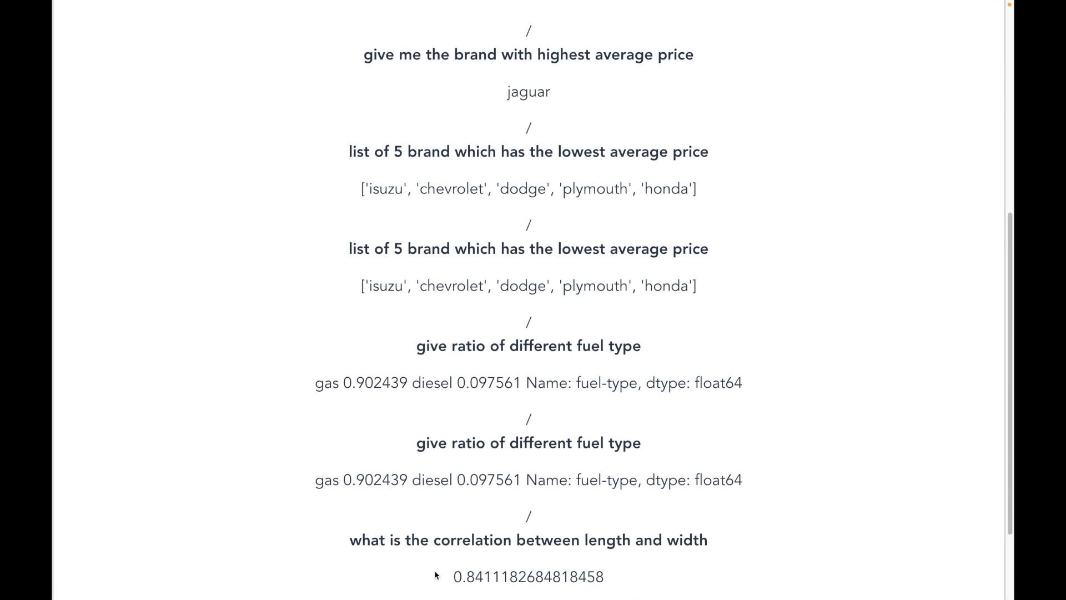
left_click_drag(436, 575, 616, 578)
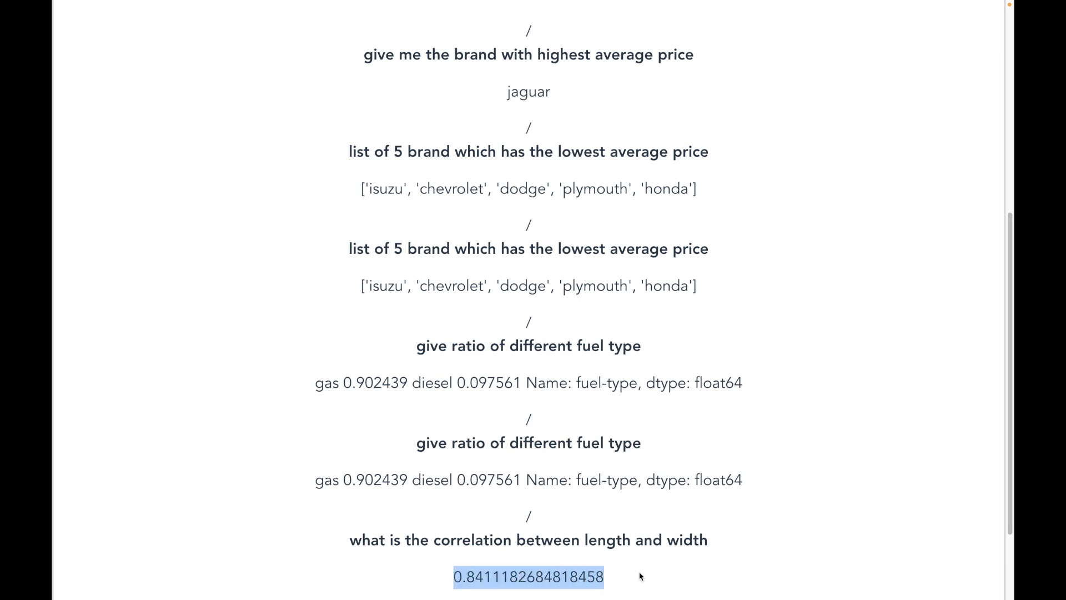